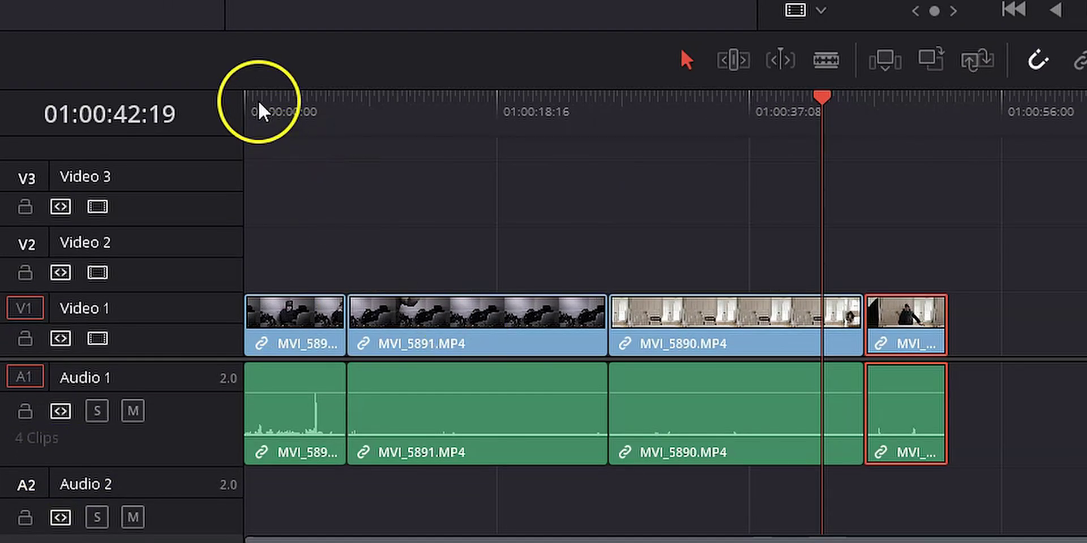
Step: Trim the first clip to end at 01:00:05:04 and ripple-delete its tail so later clips close up
{"action": "left_click", "coordinate": [259, 110]}
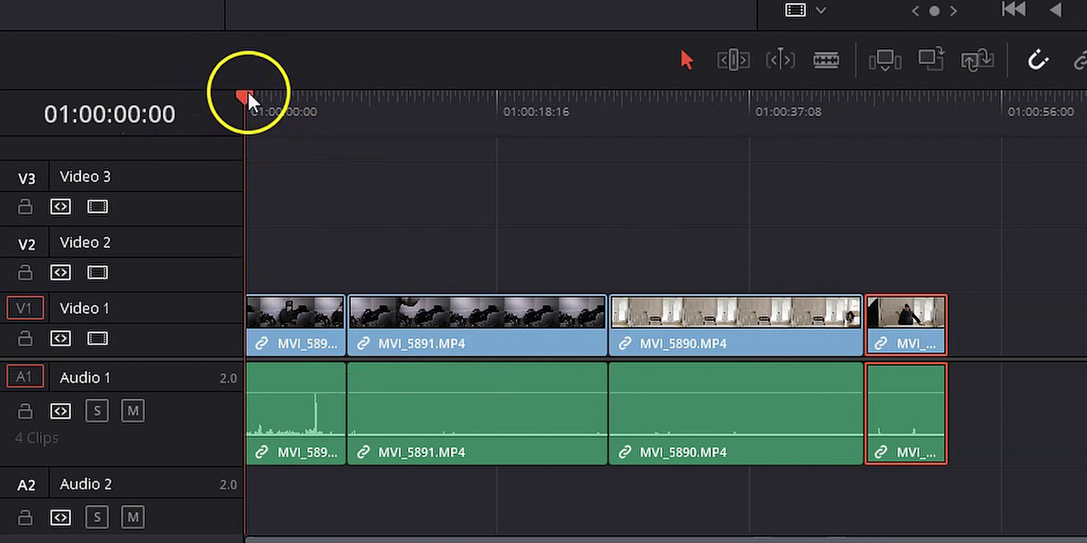
{"action": "left_click_drag", "start_coordinate": [242, 95], "coordinate": [953, 177]}
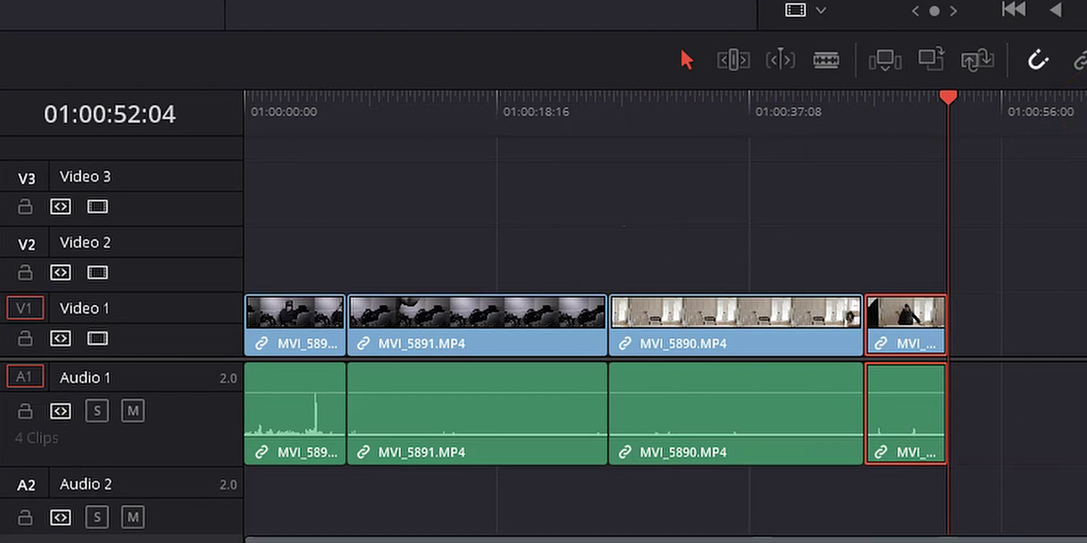
{"action": "left_click", "coordinate": [260, 114]}
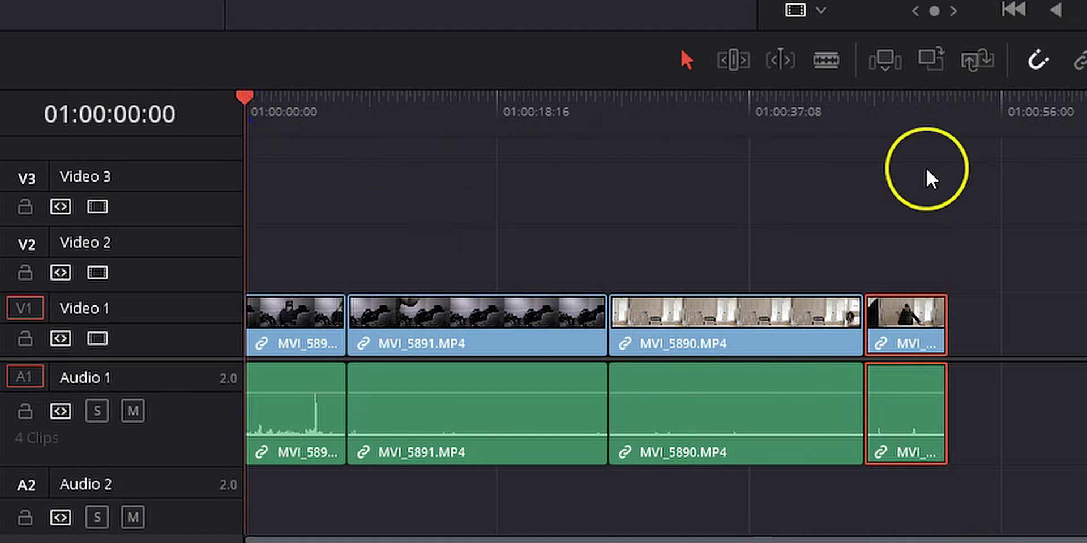
{"action": "left_click", "coordinate": [310, 130]}
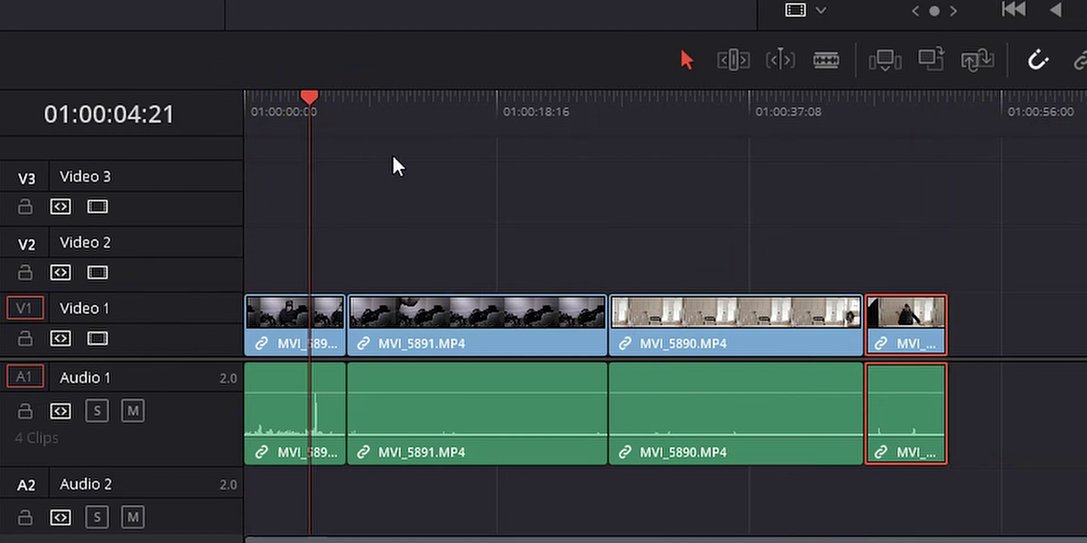
{"action": "key", "text": "space"}
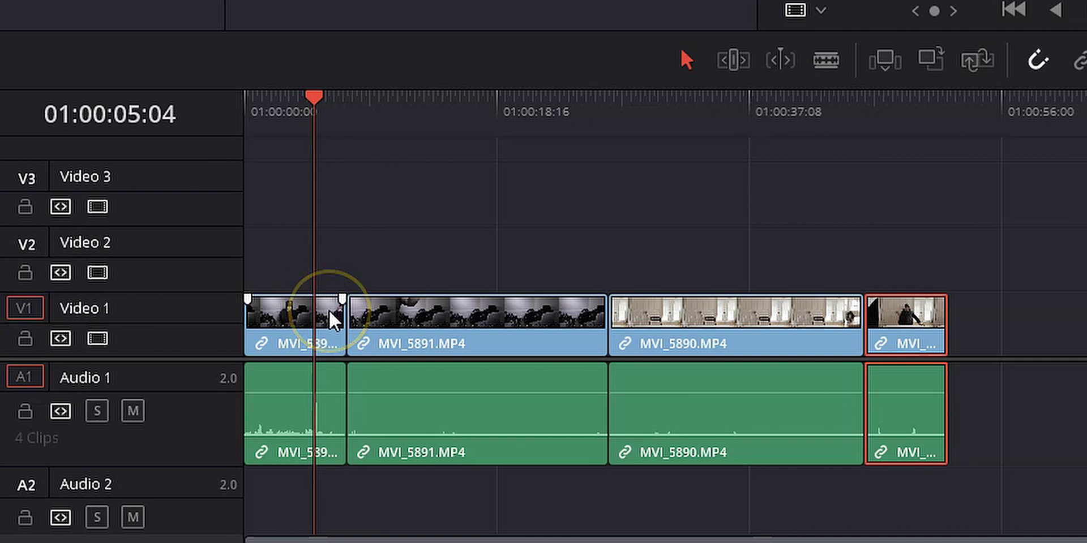
{"action": "left_click", "coordinate": [331, 413]}
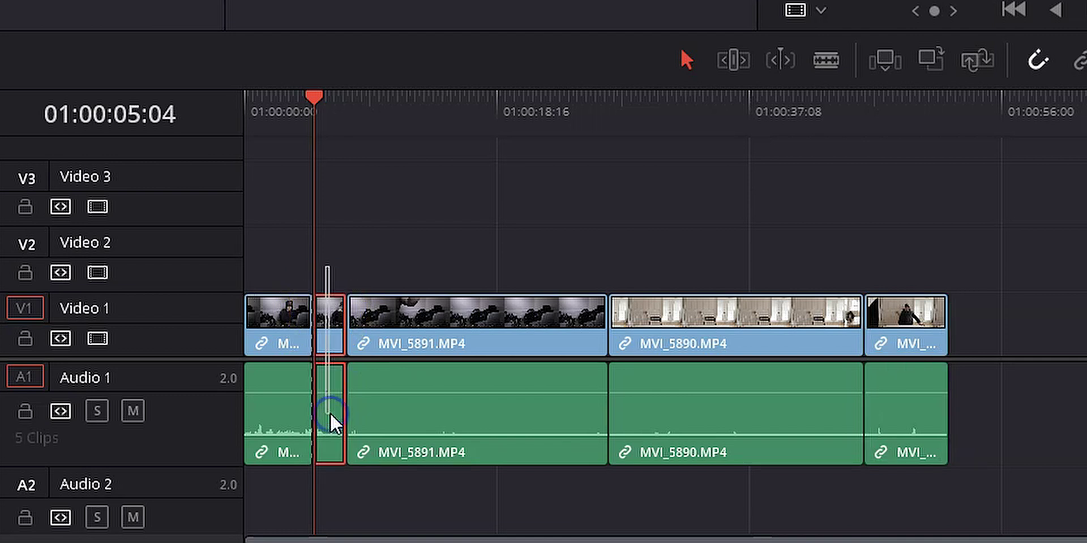
{"action": "key", "text": "ctrl+shift+]"}
Step: Split the last clip at 01:00:44:11 and delete its opening piece, leaving a gap
{"action": "left_click", "coordinate": [830, 129]}
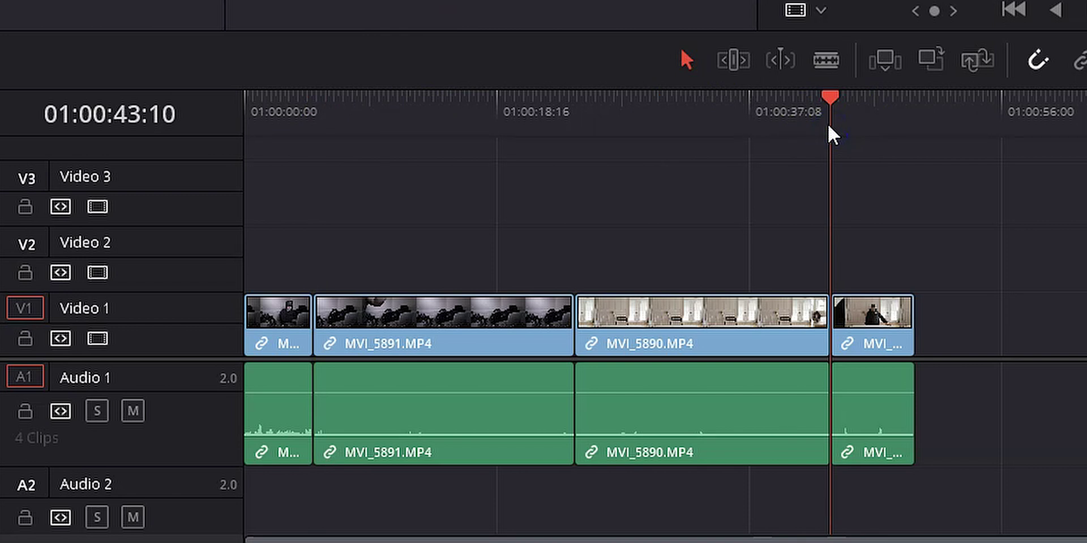
{"action": "key", "text": "Right"}
{"action": "key", "text": "Right"}
{"action": "key", "text": "Right"}
{"action": "key", "text": "Right"}
{"action": "key", "text": "Right"}
{"action": "key", "text": "Right"}
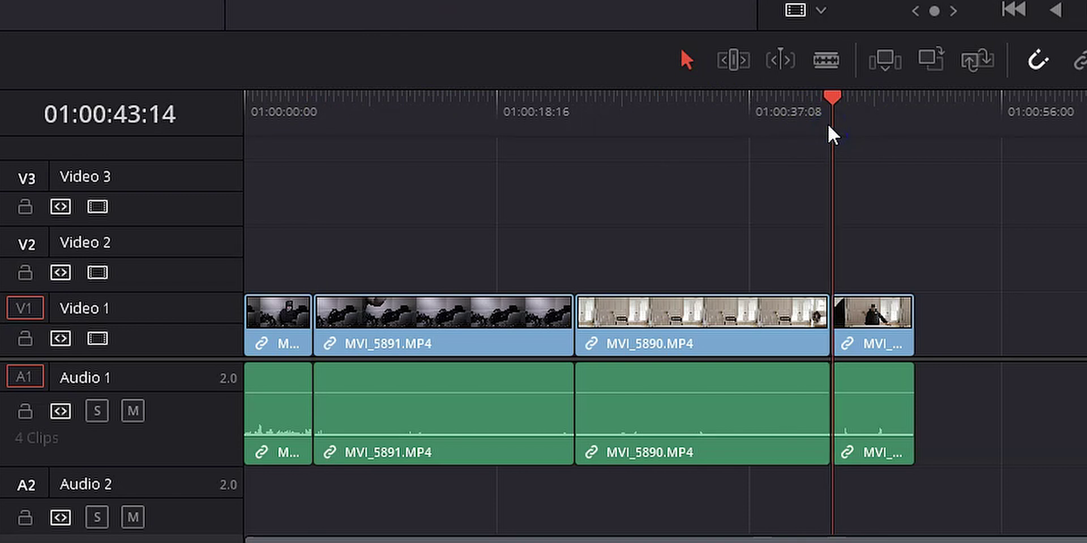
{"action": "key", "text": "shift+Right"}
{"action": "key", "text": "Left"}
{"action": "key", "text": "Left"}
{"action": "key", "text": "Left"}
{"action": "key", "text": "Left"}
{"action": "key", "text": "Left"}
{"action": "key", "text": "Left"}
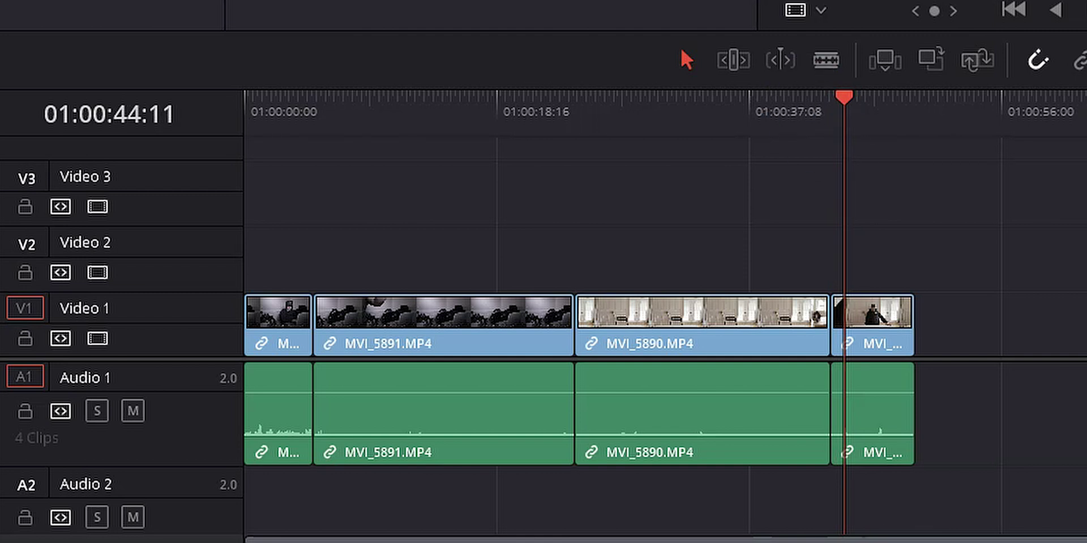
{"action": "left_click", "coordinate": [897, 292]}
{"action": "key", "text": "ctrl+b"}
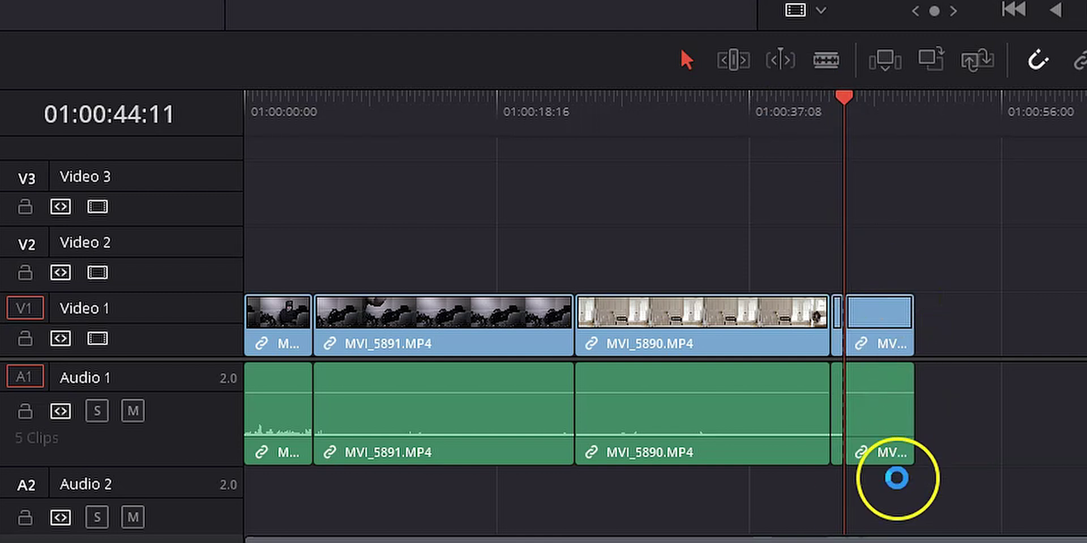
{"action": "left_click", "coordinate": [834, 316]}
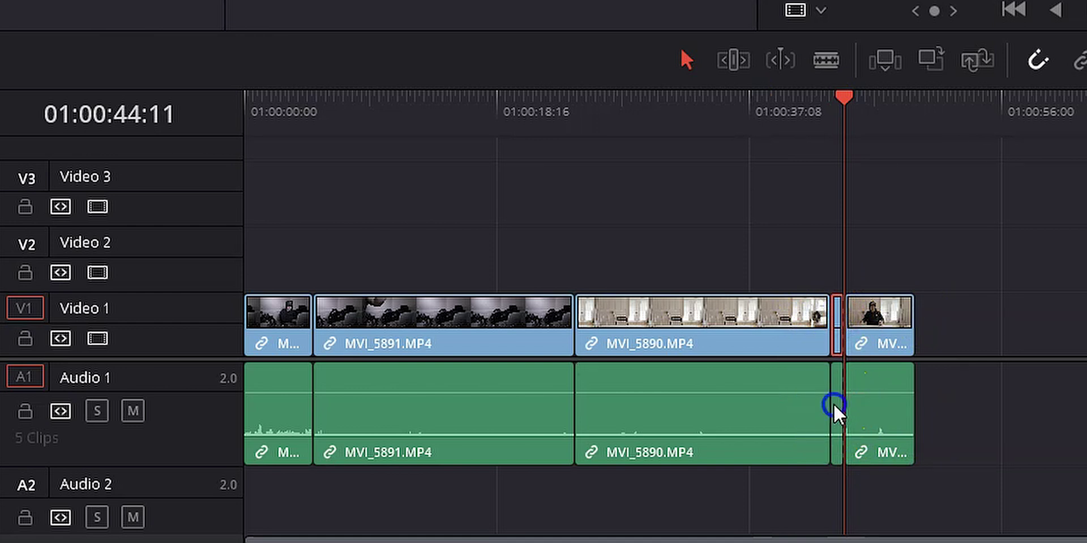
{"action": "key", "text": "Delete"}
{"action": "key", "text": "Up"}
{"action": "key", "text": "Up"}
{"action": "key", "text": "Up"}
{"action": "left_click", "coordinate": [437, 123]}
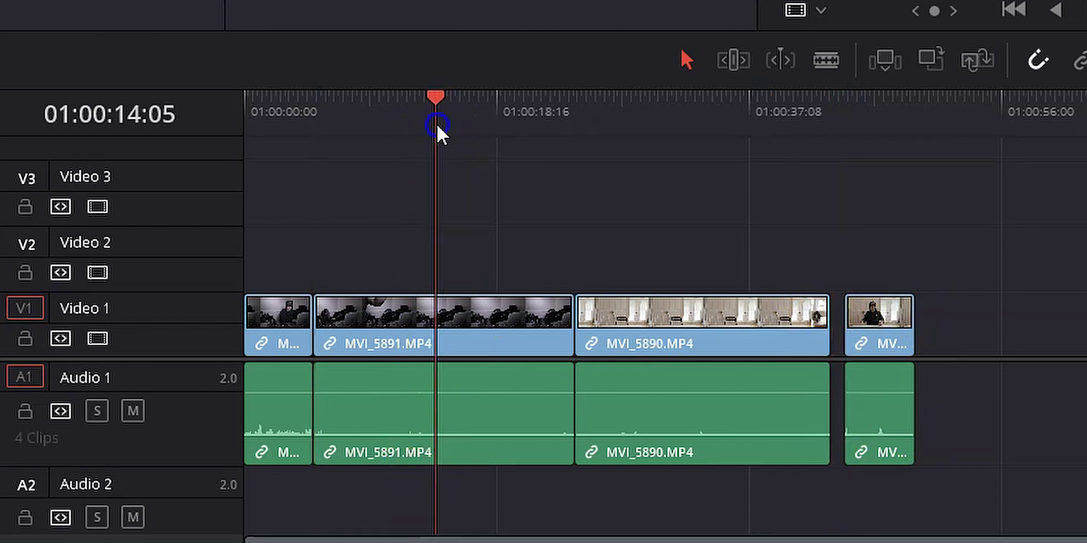
{"action": "left_click", "coordinate": [665, 140]}
Step: Delete the audio clips of MVI_5891 and MVI_5890
{"action": "left_click", "coordinate": [671, 114]}
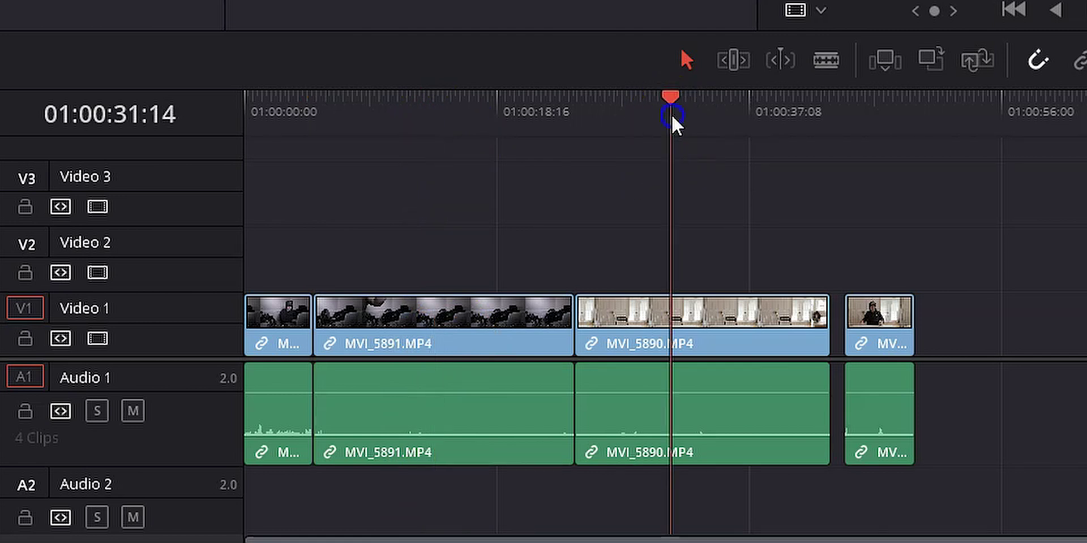
{"action": "left_click", "coordinate": [404, 444]}
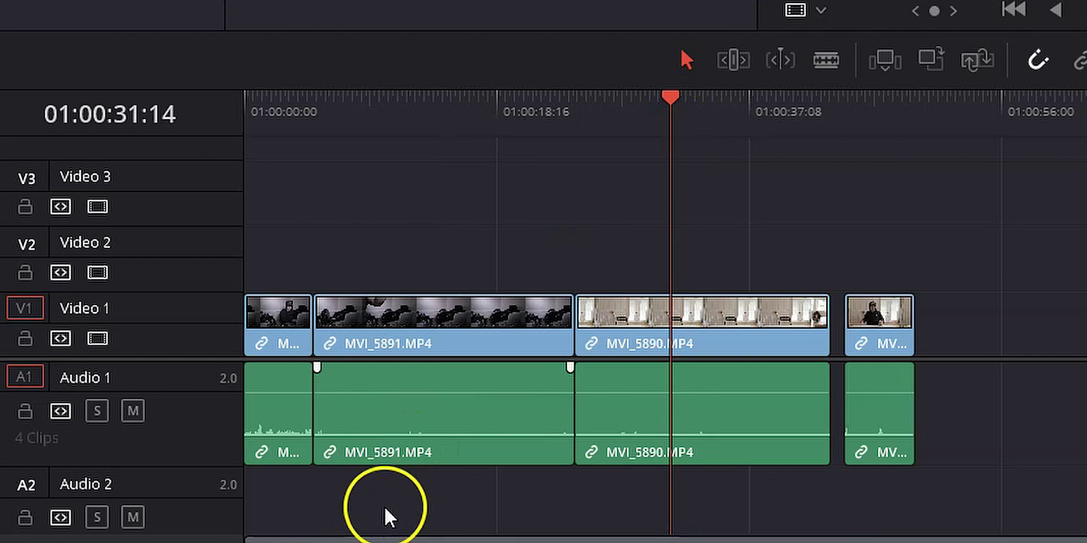
{"action": "left_click_drag", "start_coordinate": [366, 493], "coordinate": [694, 422]}
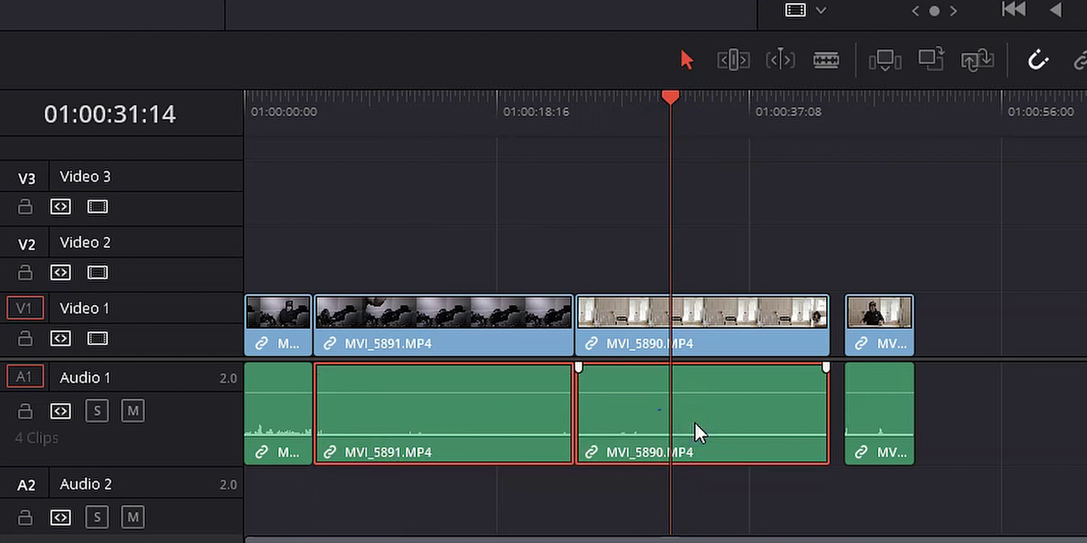
{"action": "key", "text": "Delete"}
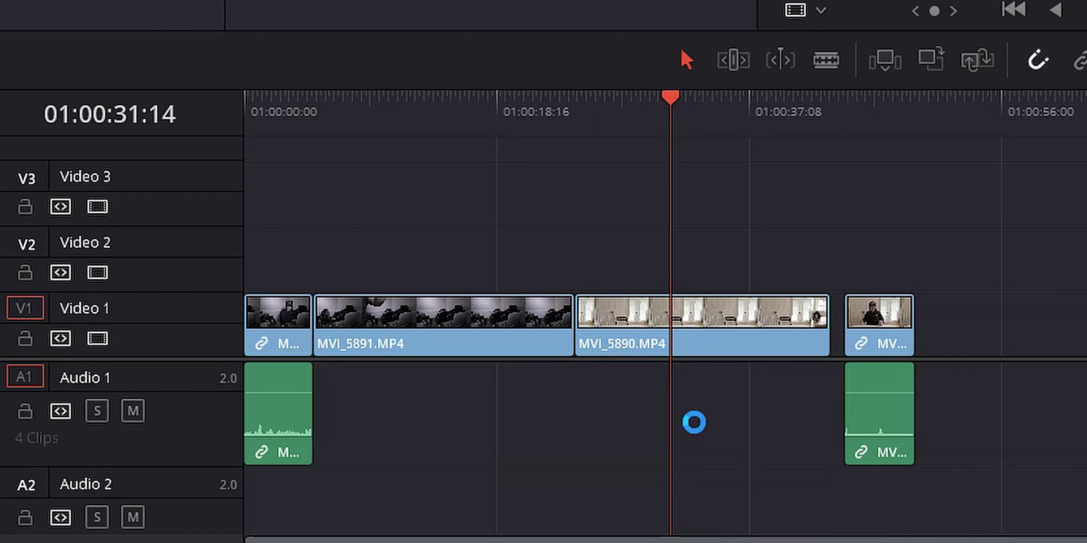
Step: Move the MVI_5891 and MVI_5890 video clips up onto Video 2
{"action": "left_click_drag", "start_coordinate": [509, 237], "coordinate": [633, 312]}
{"action": "left_click", "coordinate": [466, 320]}
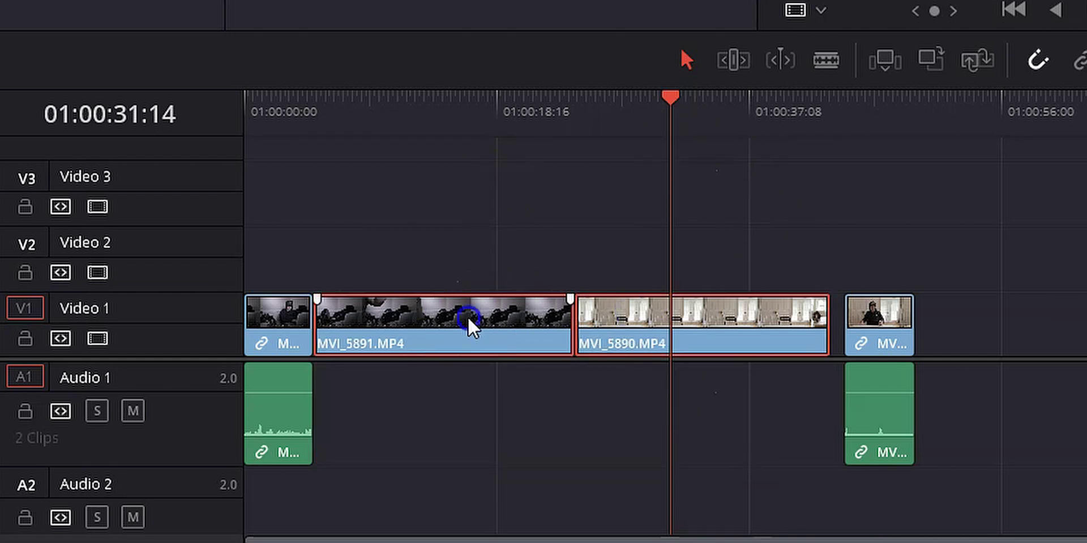
{"action": "left_click_drag", "start_coordinate": [468, 316], "coordinate": [468, 279]}
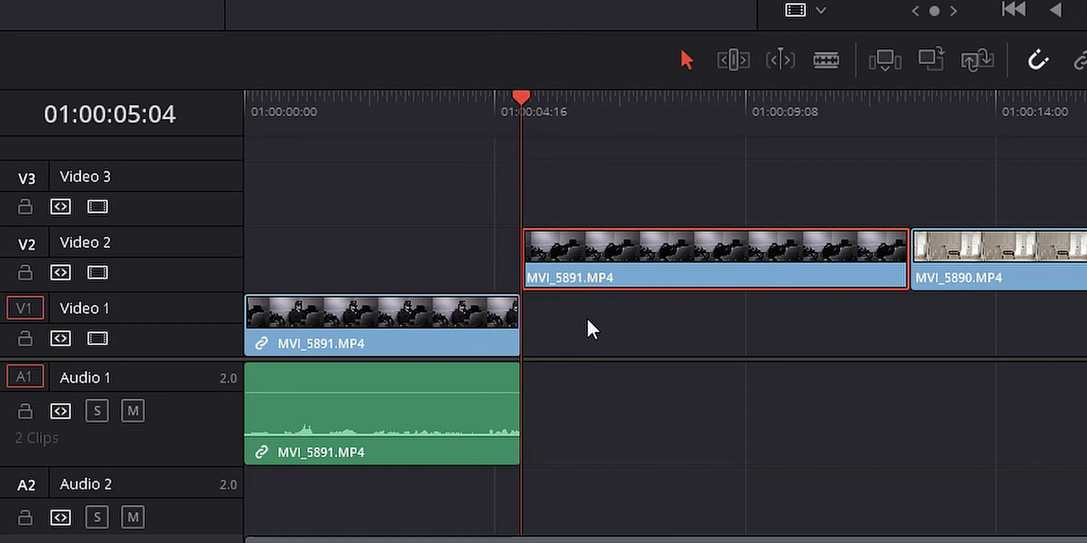
Step: Slide MVI_5891 on Video 2 five frames earlier so it starts at 01:00:04:23
{"action": "key", "text": "Left"}
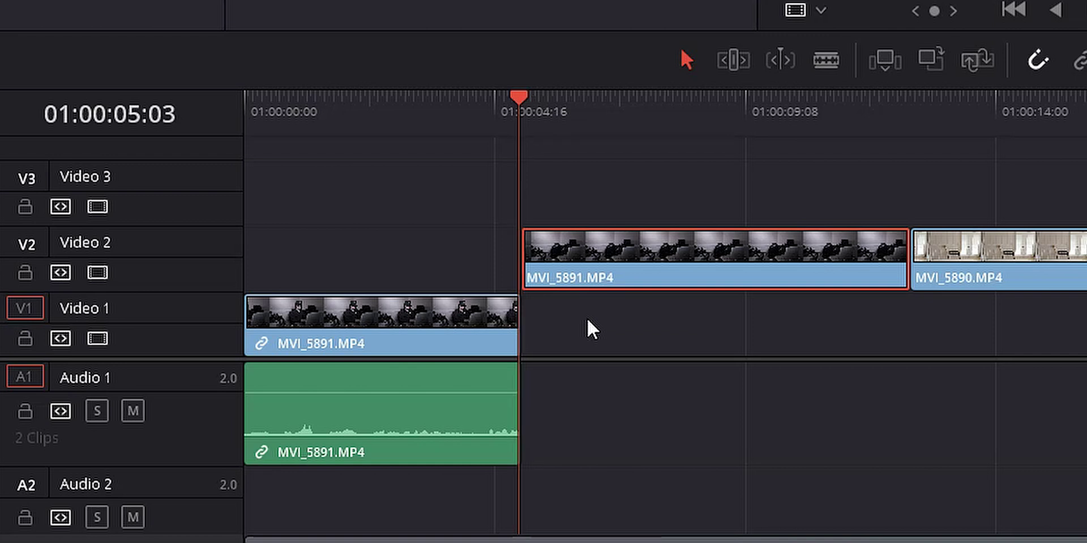
{"action": "key", "text": "Left"}
{"action": "key", "text": "Left"}
{"action": "key", "text": "Left"}
{"action": "key", "text": "Left"}
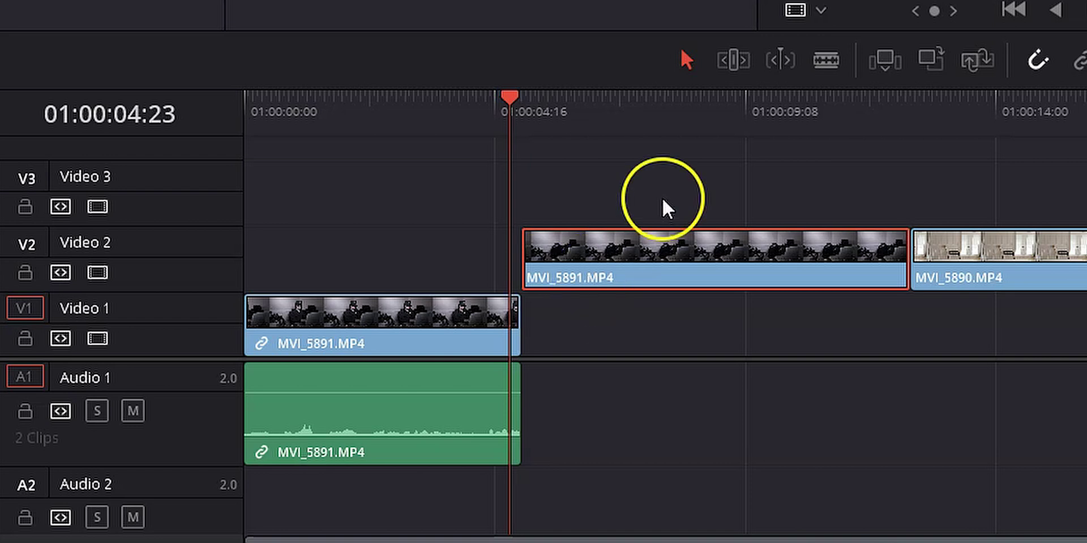
{"action": "left_click", "coordinate": [728, 251]}
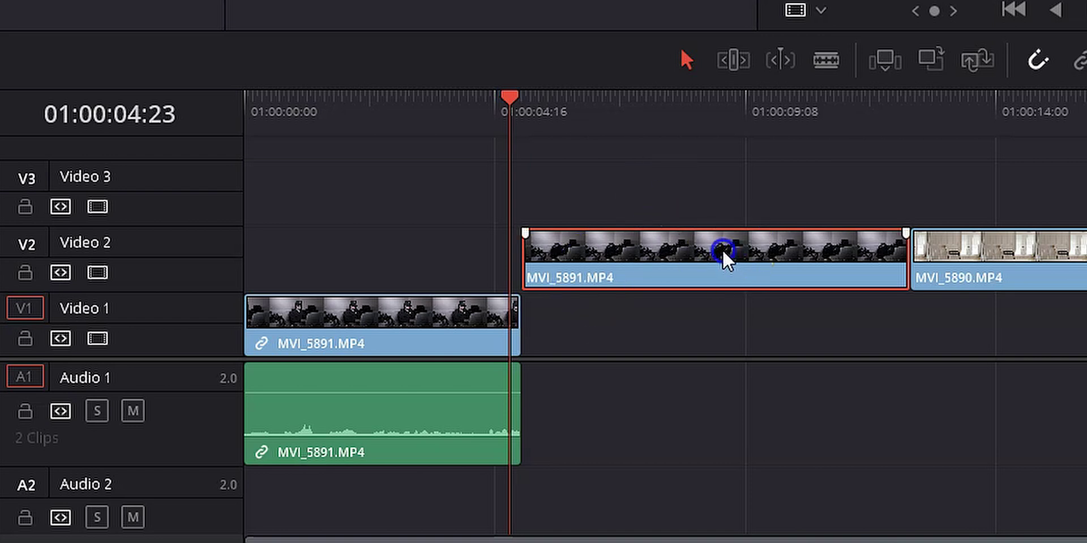
{"action": "left_click_drag", "start_coordinate": [723, 249], "coordinate": [712, 255]}
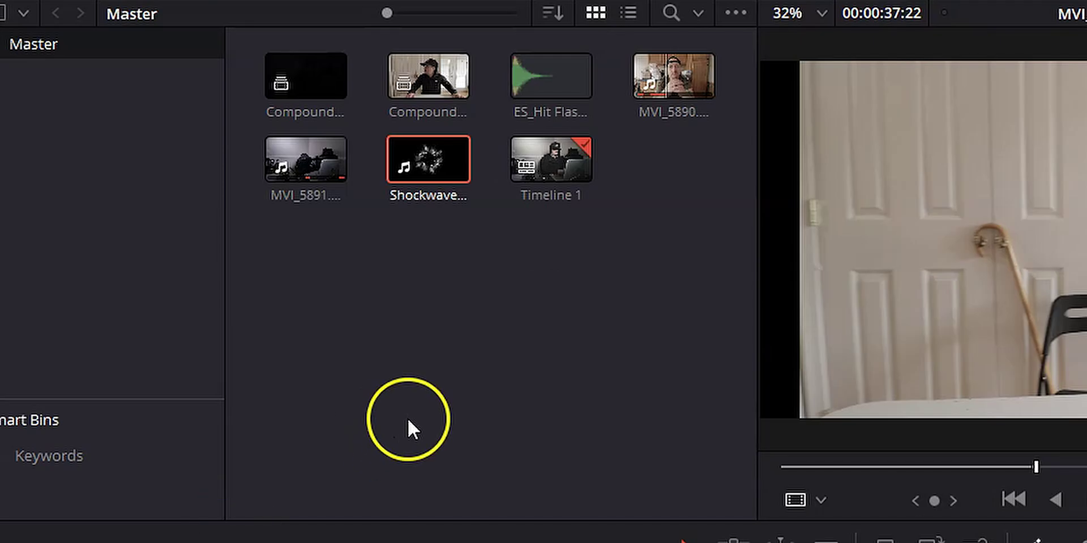
Step: Place Shockwave_Cinecom.mp4 from the media pool onto Video 3 at 01:00:04:23
{"action": "left_click", "coordinate": [415, 164]}
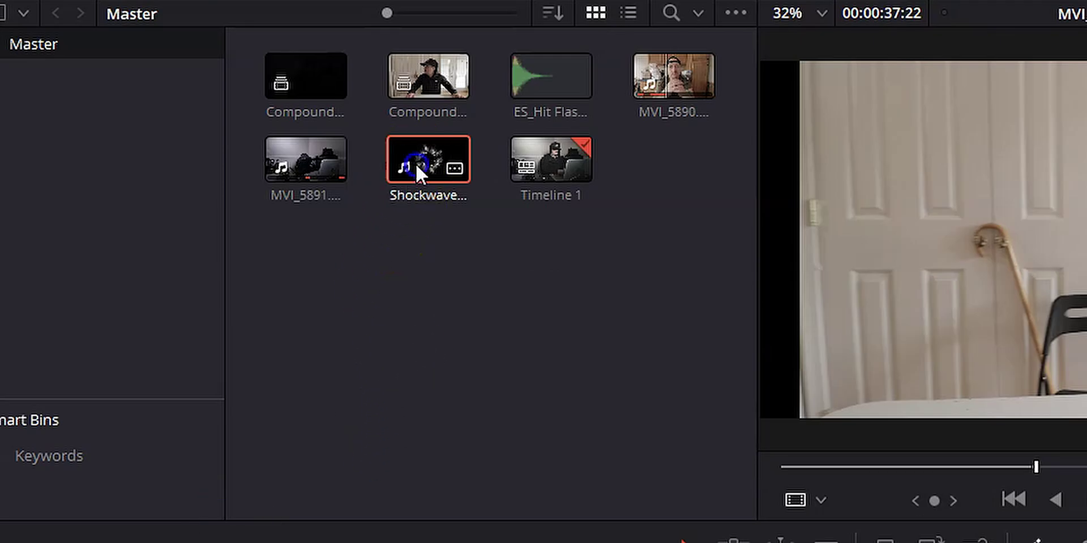
{"action": "left_click_drag", "start_coordinate": [417, 165], "coordinate": [550, 542]}
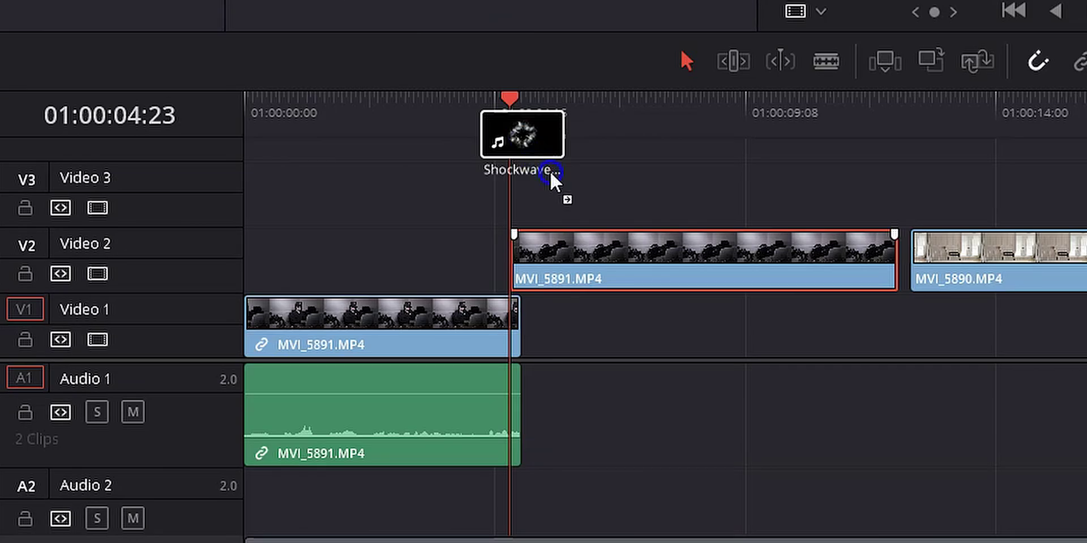
{"action": "left_click_drag", "start_coordinate": [550, 172], "coordinate": [510, 162]}
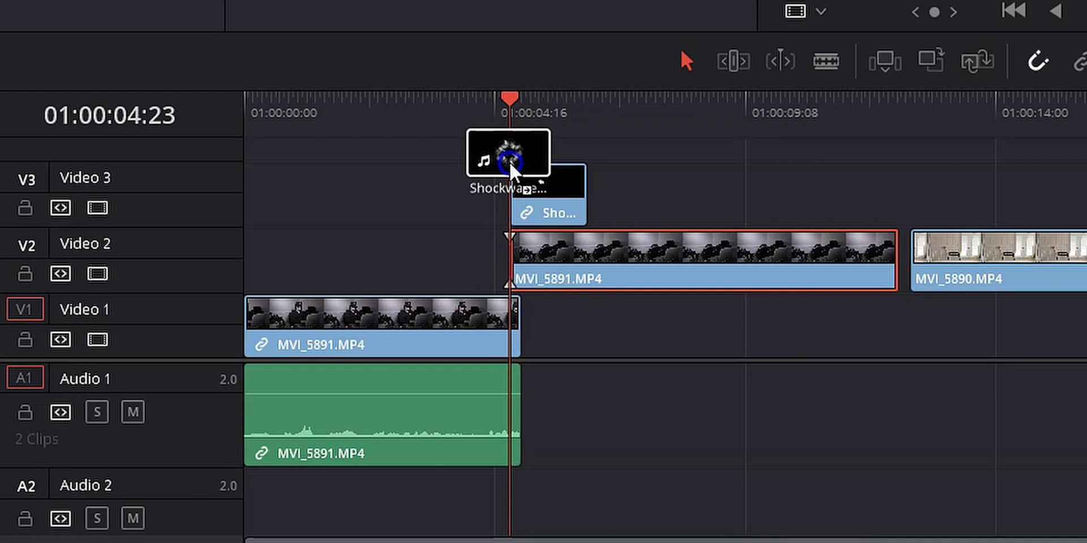
{"action": "left_click_drag", "start_coordinate": [510, 162], "coordinate": [508, 163]}
{"action": "left_click", "coordinate": [630, 268]}
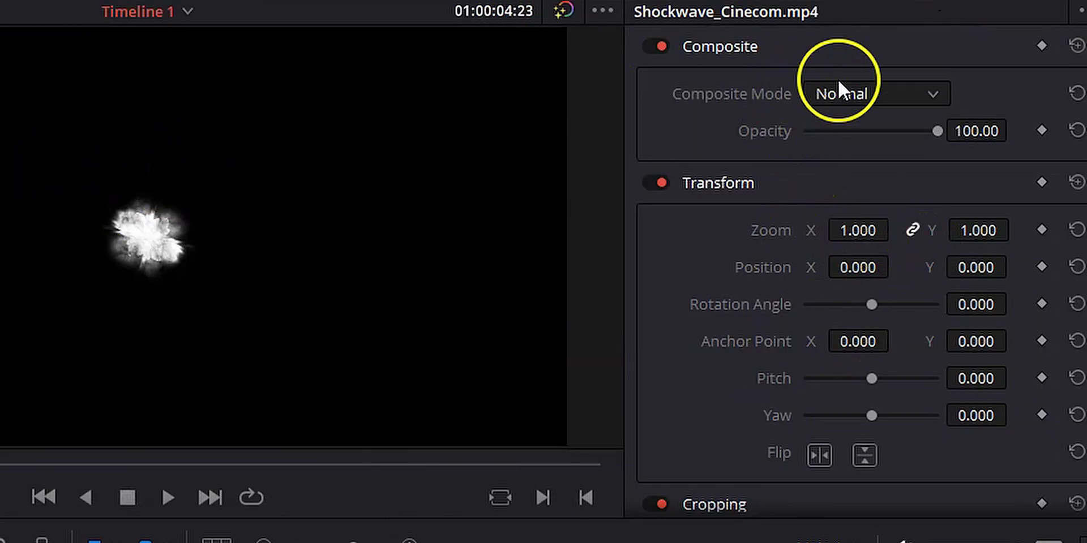
Step: Change the Shockwave_Cinecom.mp4 composite mode from Normal to Subtract
{"action": "left_click", "coordinate": [867, 87]}
{"action": "scroll", "coordinate": [868, 234], "scroll_direction": "down", "scroll_amount": 3}
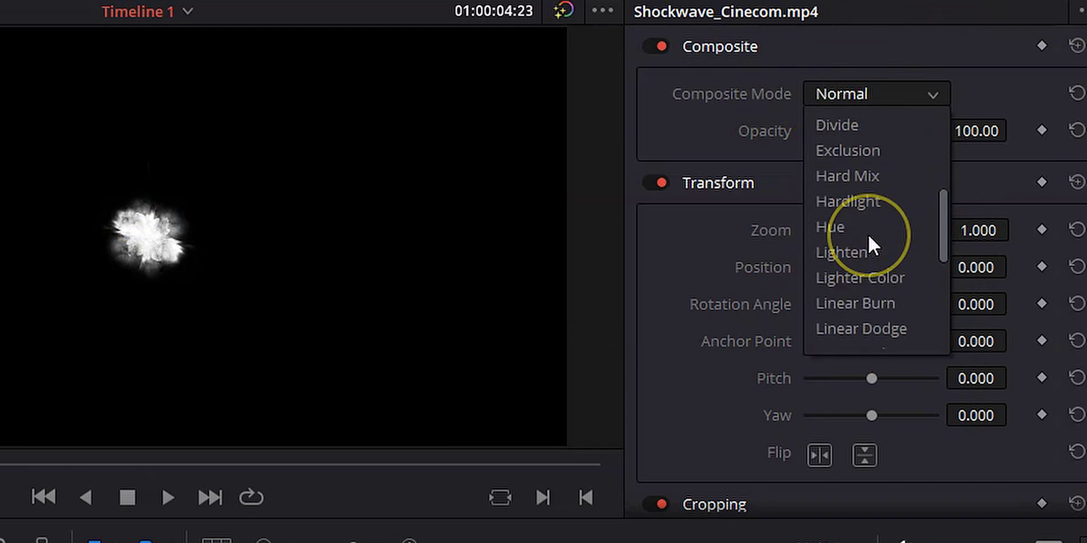
{"action": "scroll", "coordinate": [870, 235], "scroll_direction": "down", "scroll_amount": 3}
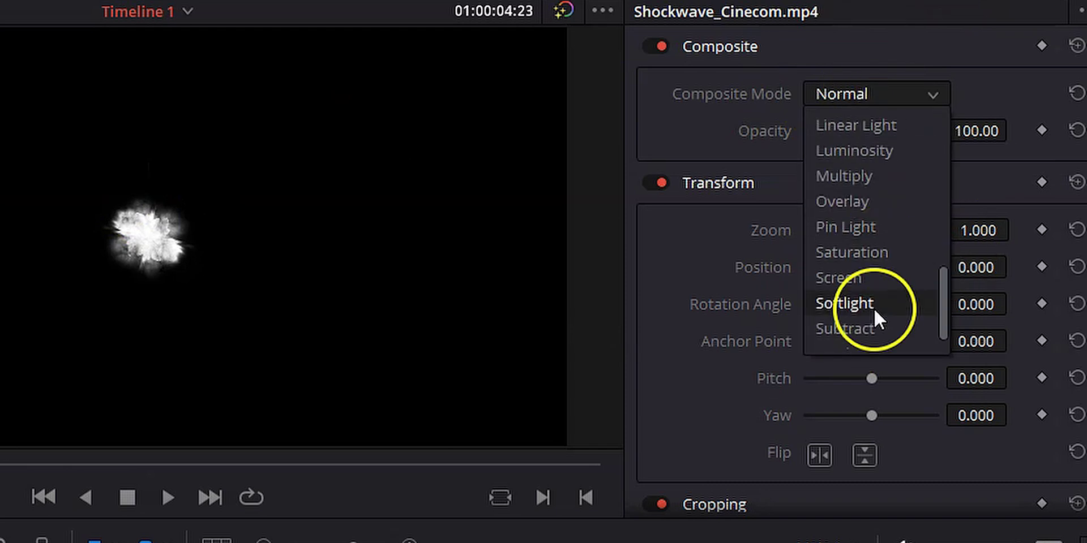
{"action": "left_click", "coordinate": [874, 330]}
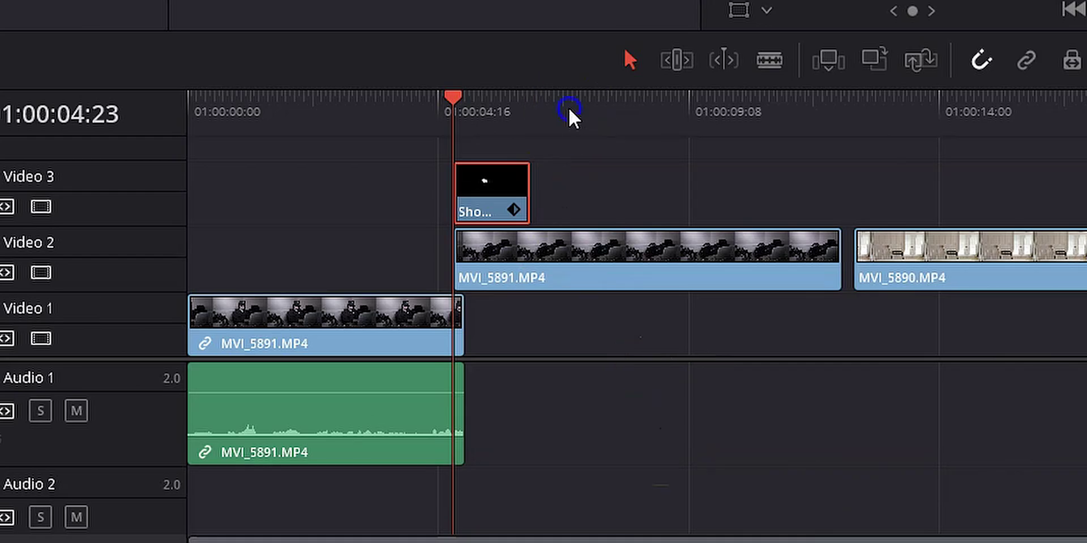
Step: Split MVI_5891 on Video 2 at 01:00:07:01 and delete the remainder
{"action": "left_click", "coordinate": [568, 108]}
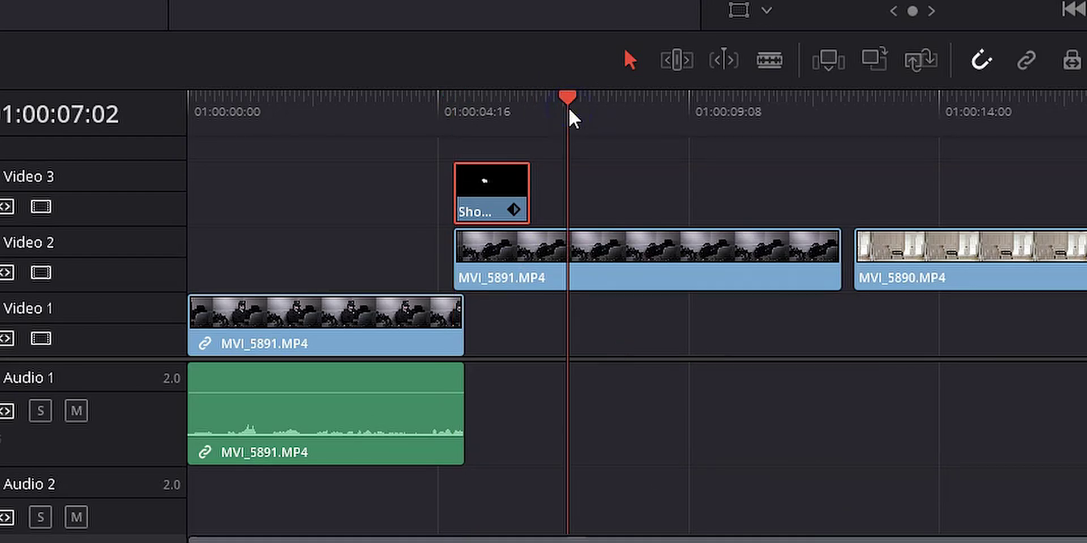
{"action": "left_click_drag", "start_coordinate": [566, 98], "coordinate": [566, 91]}
{"action": "left_click", "coordinate": [675, 240]}
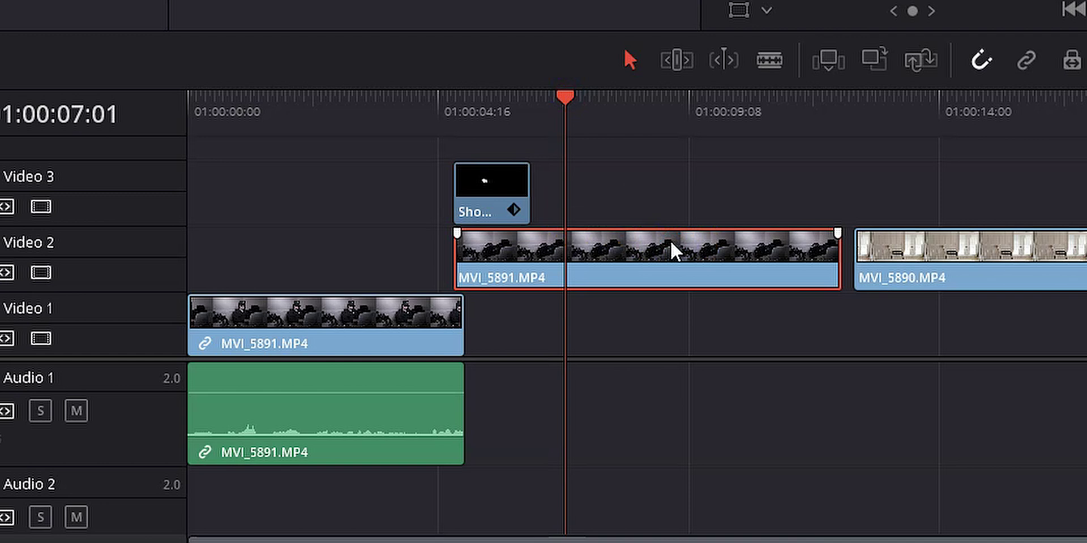
{"action": "key", "text": "ctrl+b"}
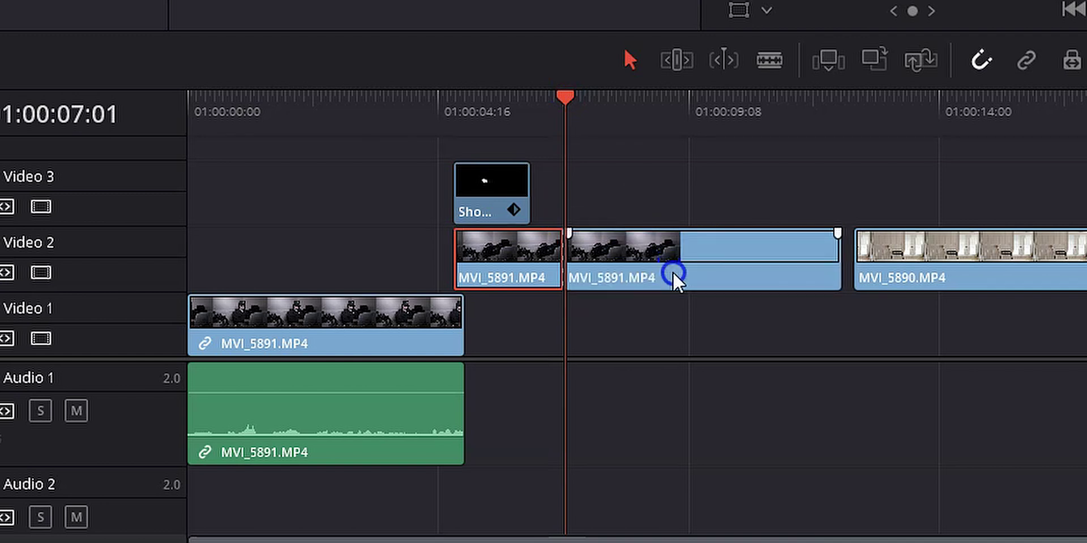
{"action": "left_click", "coordinate": [672, 275]}
{"action": "key", "text": "Delete"}
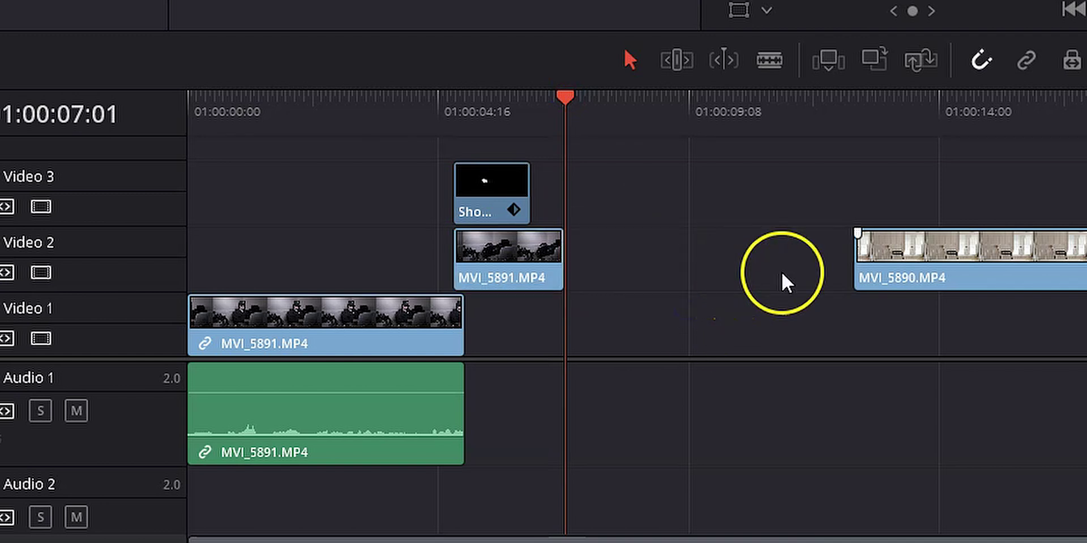
{"action": "left_click", "coordinate": [454, 109]}
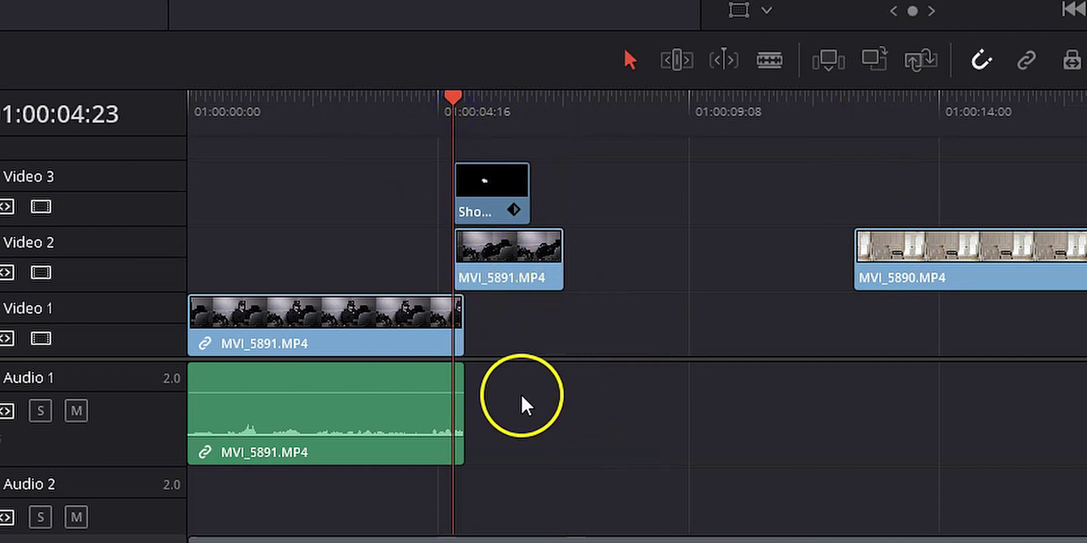
{"action": "scroll", "coordinate": [521, 395], "scroll_direction": "up", "scroll_amount": 6}
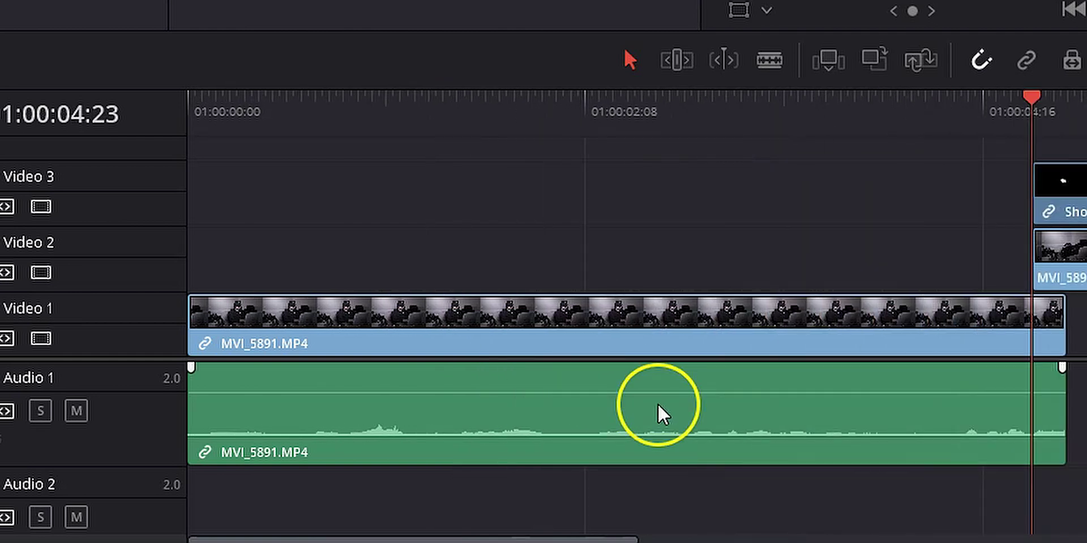
Step: Keyframe MVI_5891's opacity from 0 at its start to 100 two frames later
{"action": "scroll", "coordinate": [657, 405], "scroll_direction": "up", "scroll_amount": 2}
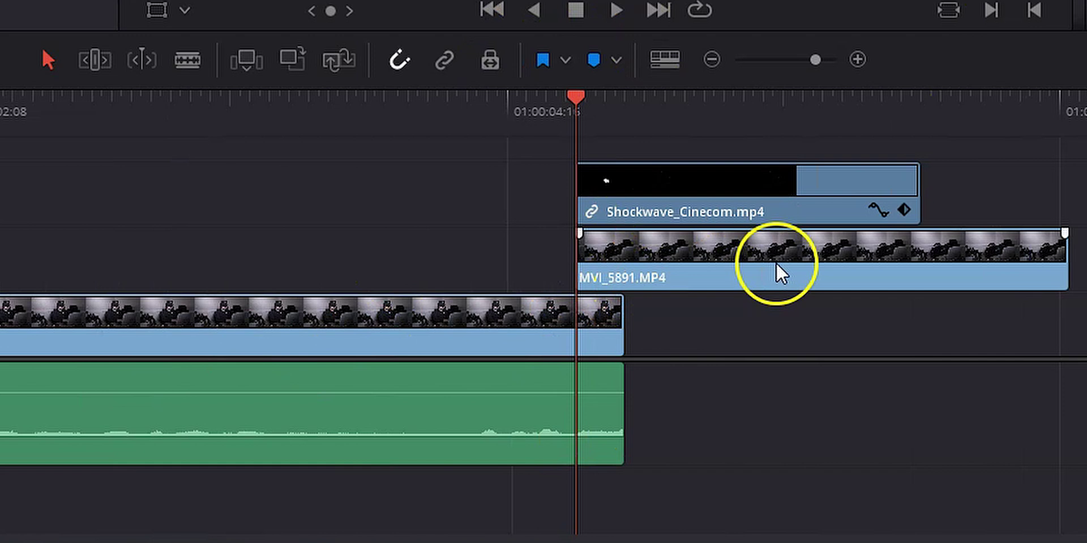
{"action": "left_click", "coordinate": [776, 262]}
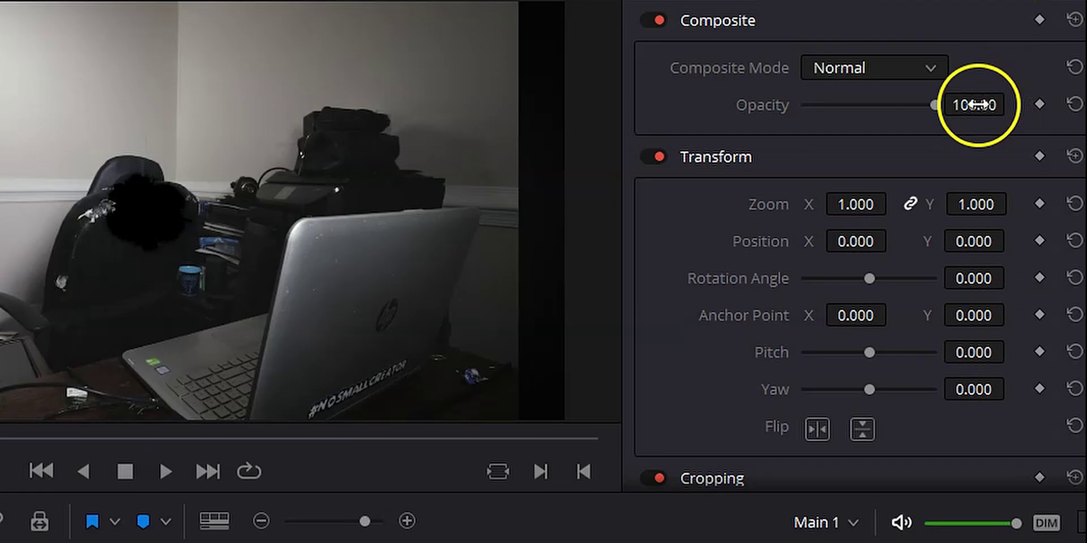
{"action": "left_click", "coordinate": [969, 105]}
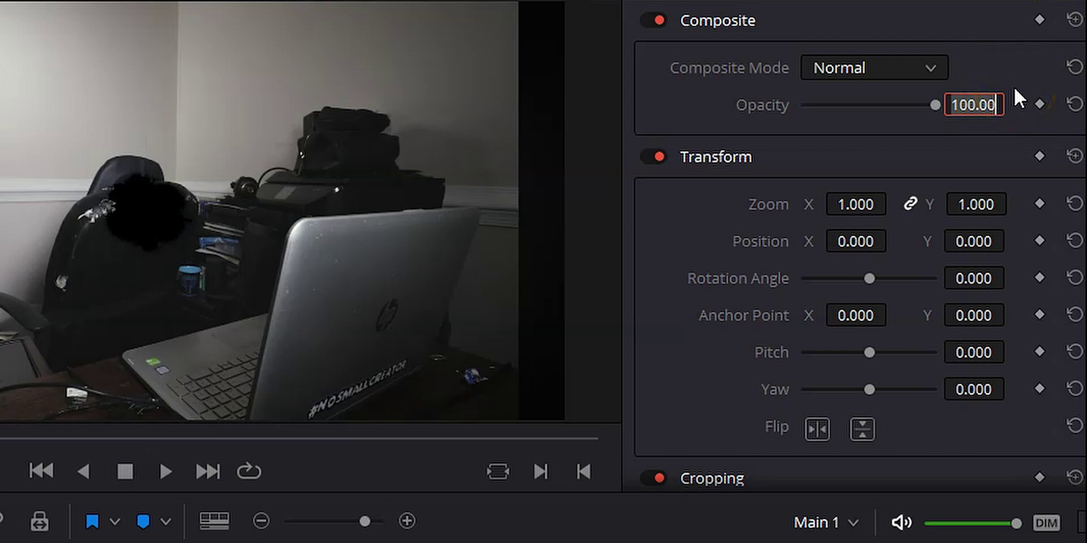
{"action": "type", "text": "0"}
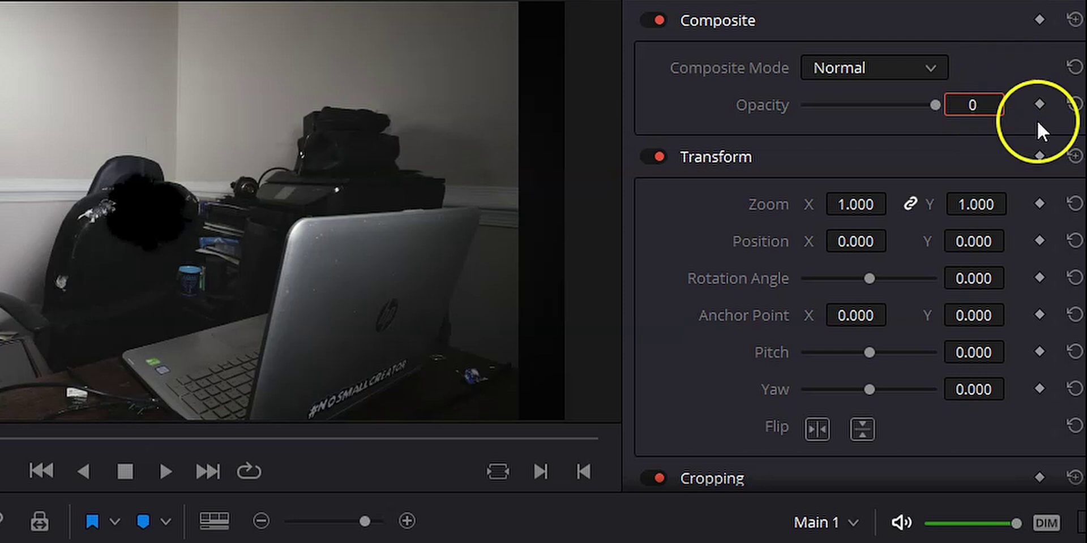
{"action": "left_click", "coordinate": [1039, 102]}
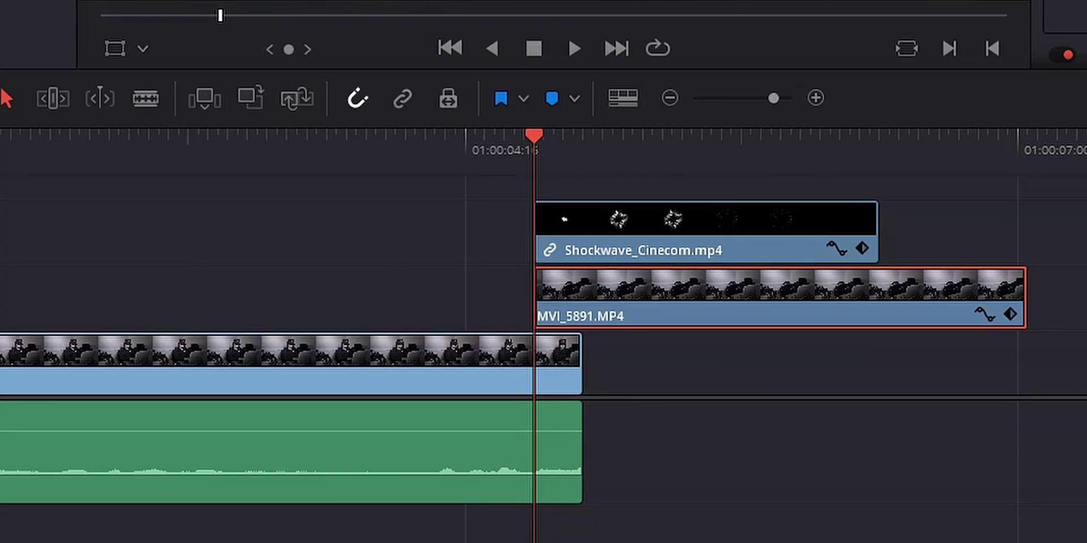
{"action": "key", "text": "Right"}
{"action": "key", "text": "Right"}
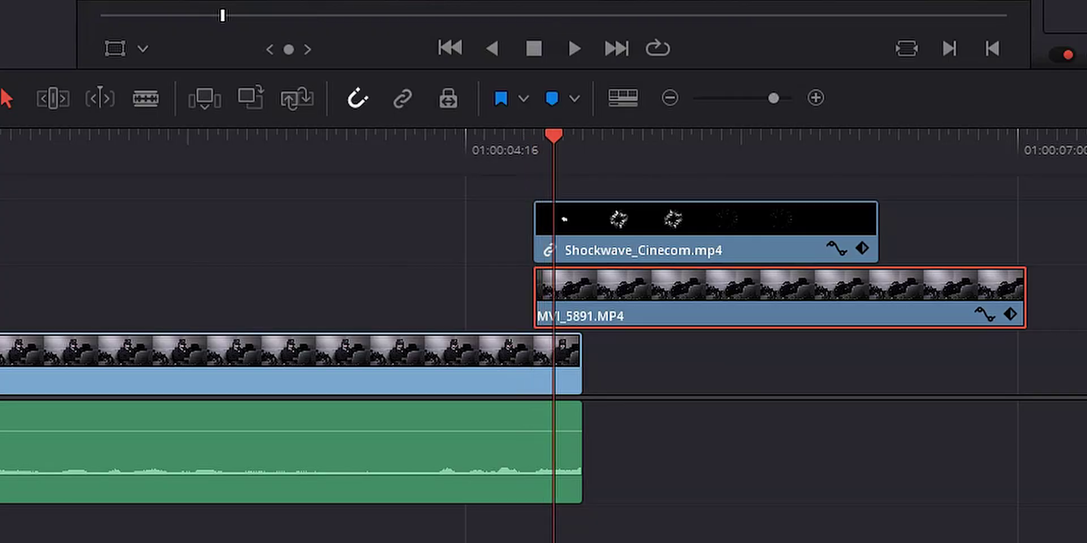
{"action": "key", "text": "Right"}
{"action": "key", "text": "Right"}
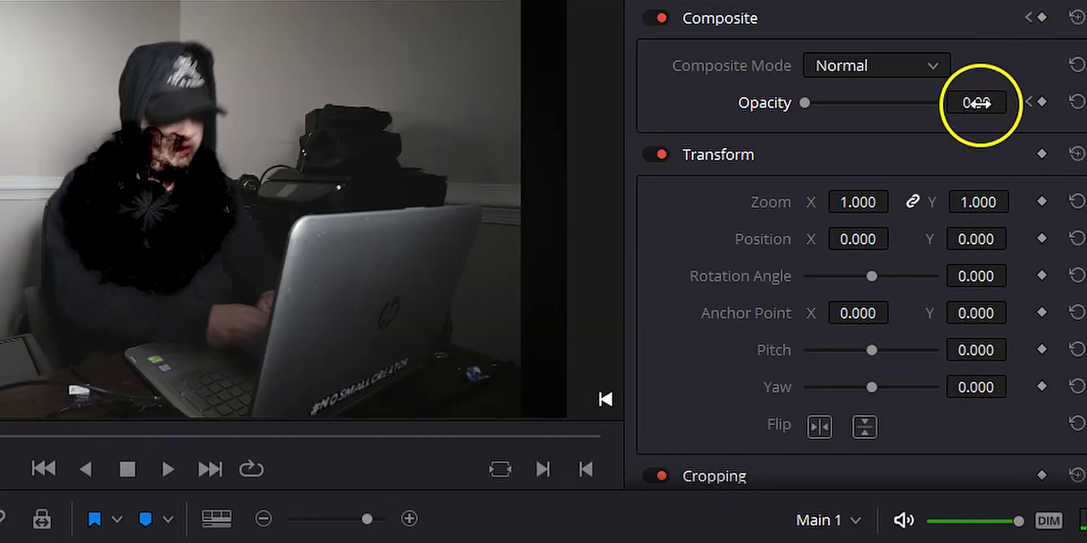
{"action": "left_click", "coordinate": [972, 103]}
{"action": "type", "text": "1"}
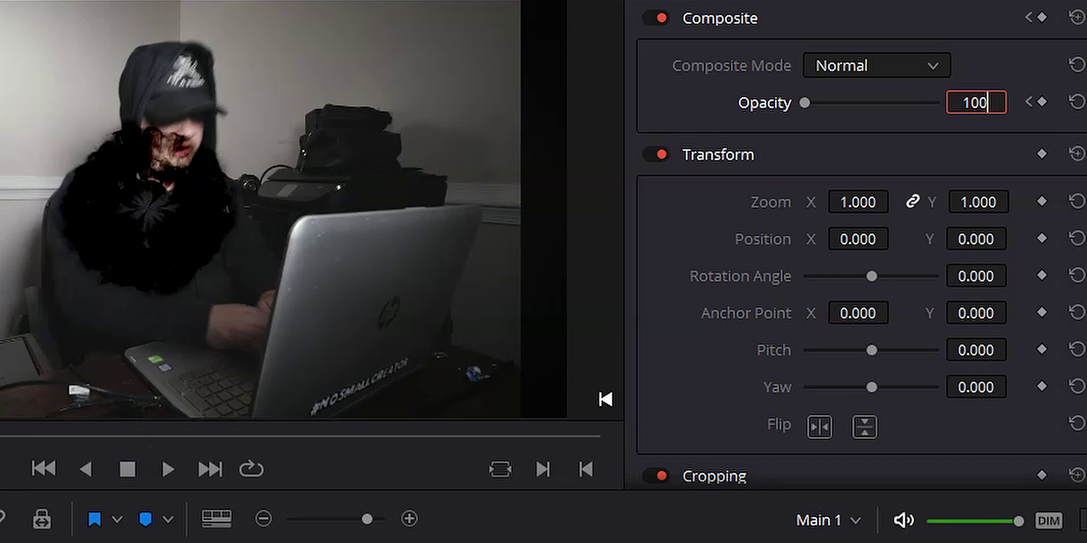
{"action": "type", "text": "00"}
{"action": "key", "text": "Return"}
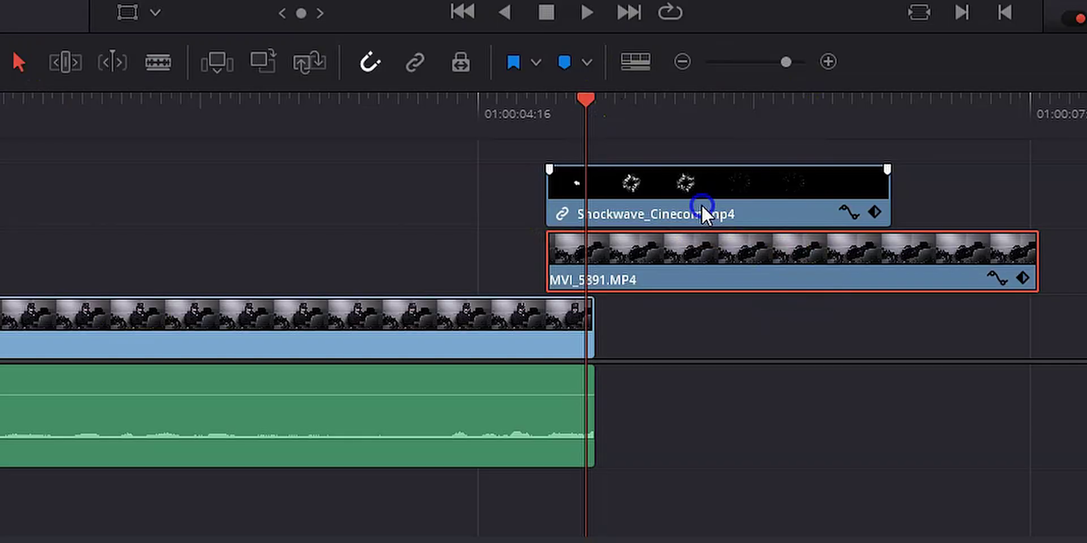
{"action": "left_click", "coordinate": [701, 201]}
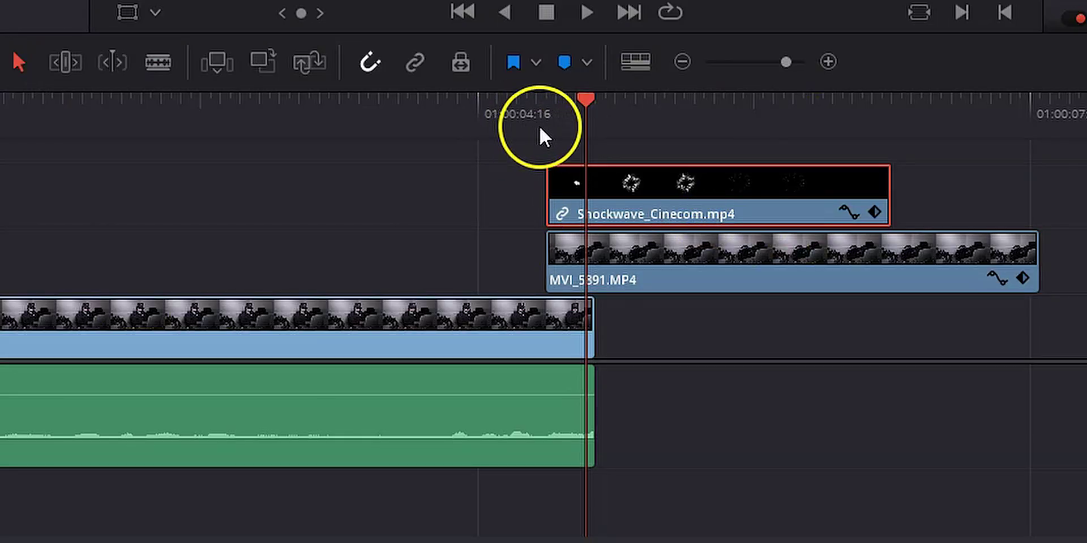
Step: Set the Shockwave_Cinecom.mp4 Position X to 62 and Zoom to 2.000
{"action": "left_click", "coordinate": [544, 112]}
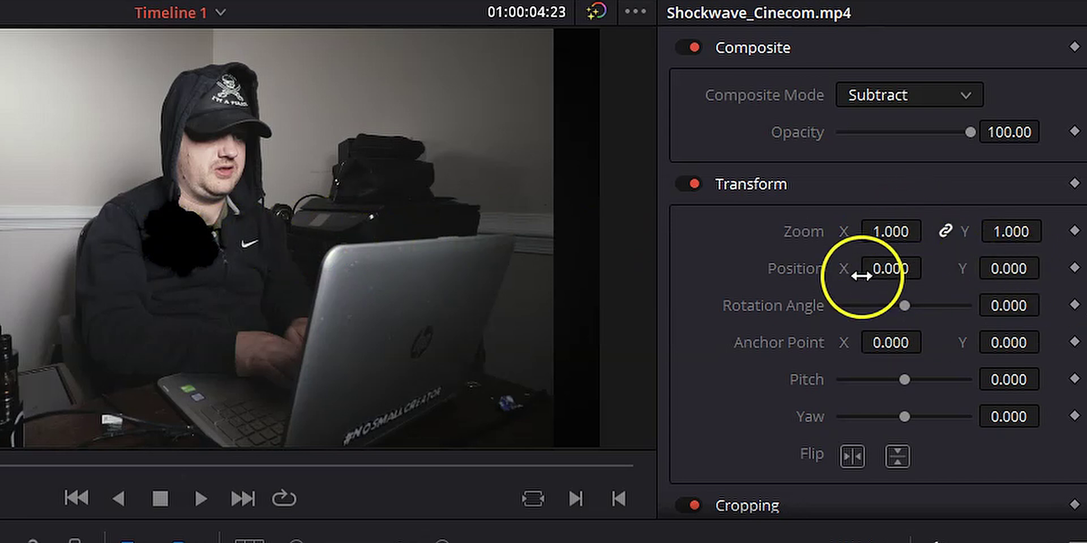
{"action": "left_click_drag", "start_coordinate": [886, 270], "coordinate": [960, 270]}
{"action": "left_click", "coordinate": [904, 280]}
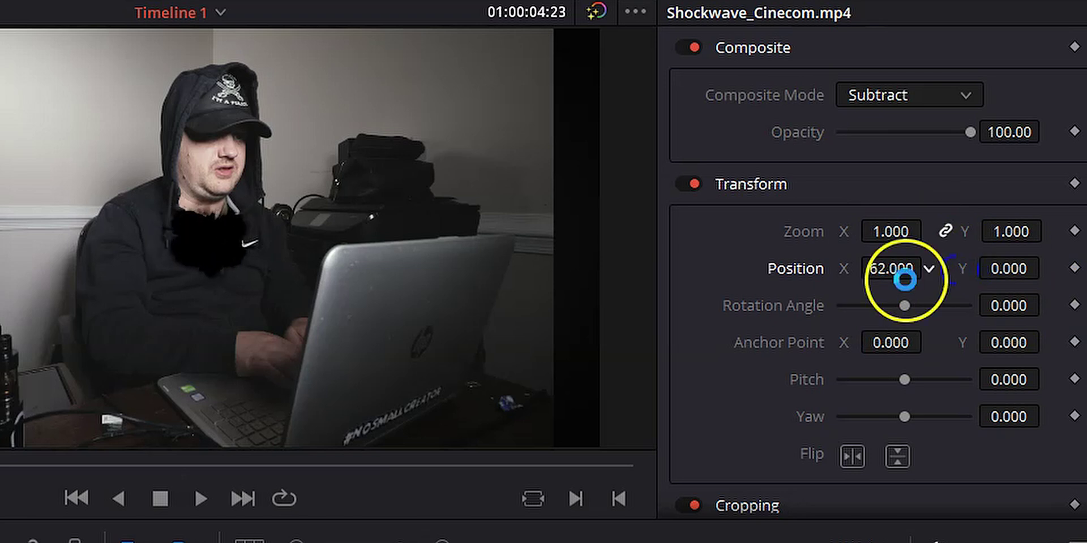
{"action": "left_click", "coordinate": [890, 231]}
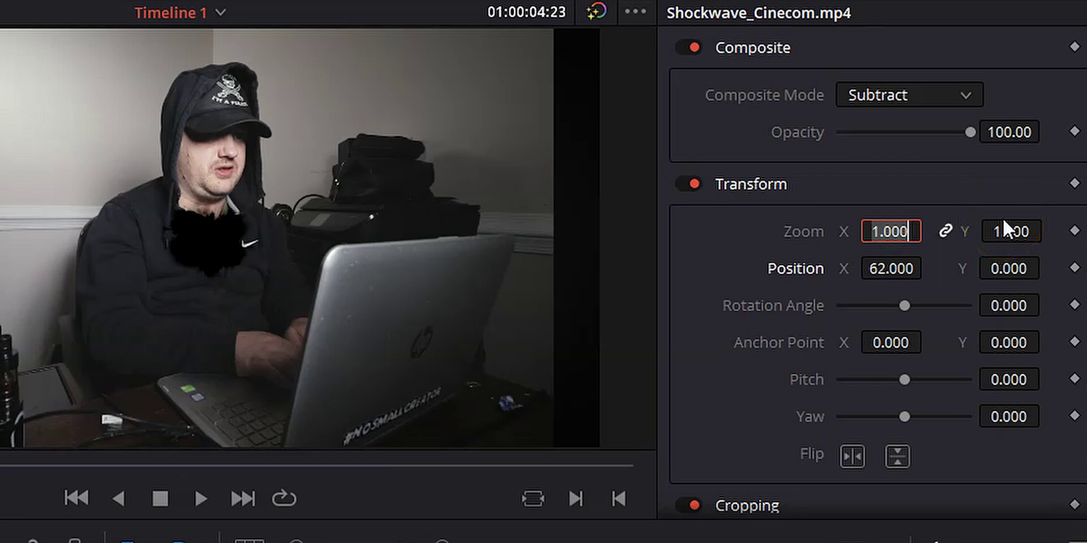
{"action": "type", "text": "2"}
{"action": "key", "text": "Return"}
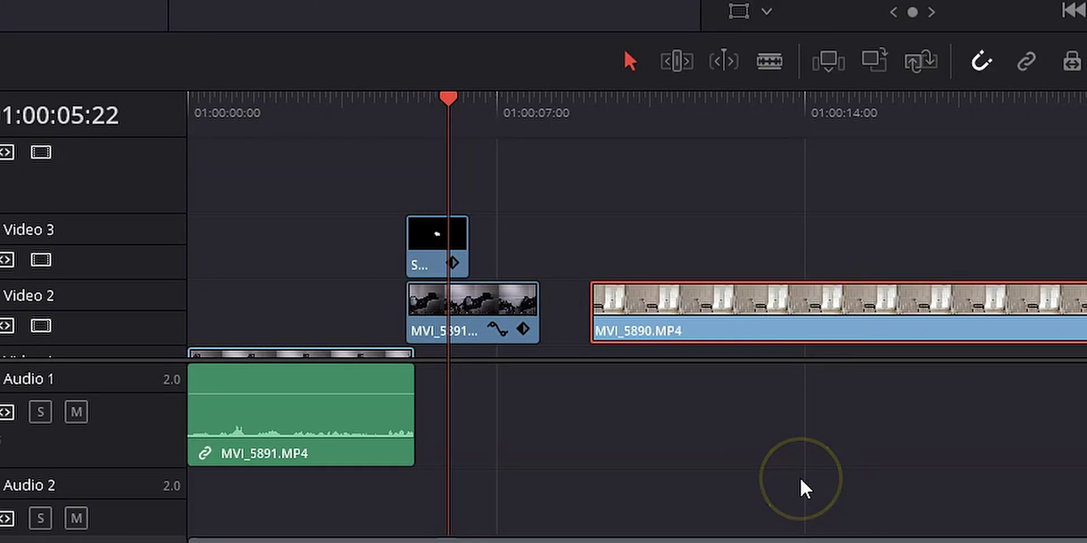
Step: Split MVI_5890 at 01:00:08:00 and place the empty-room piece on Video 2 after MVI_5891
{"action": "left_click", "coordinate": [811, 452]}
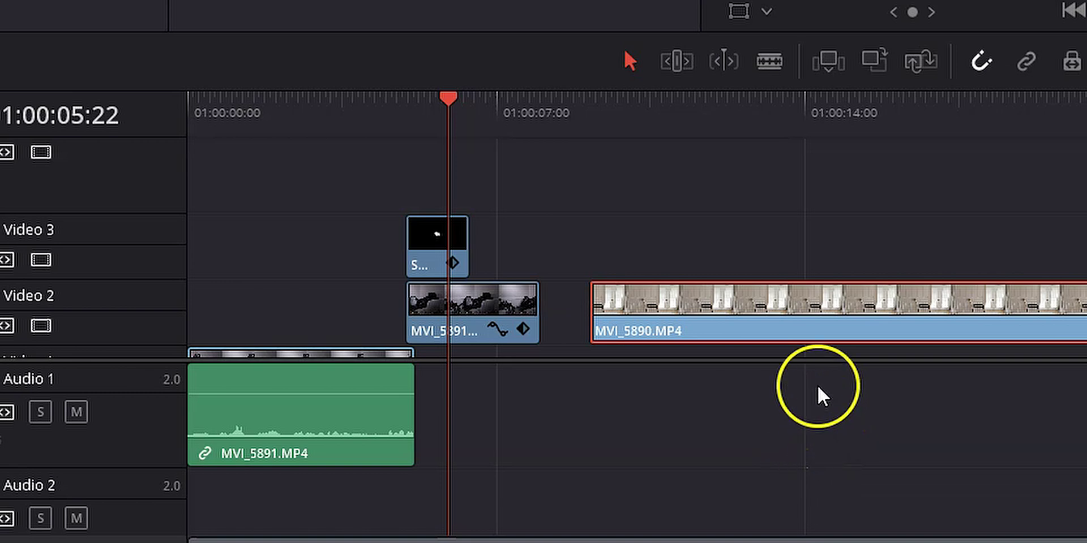
{"action": "mouse_move", "coordinate": [790, 305]}
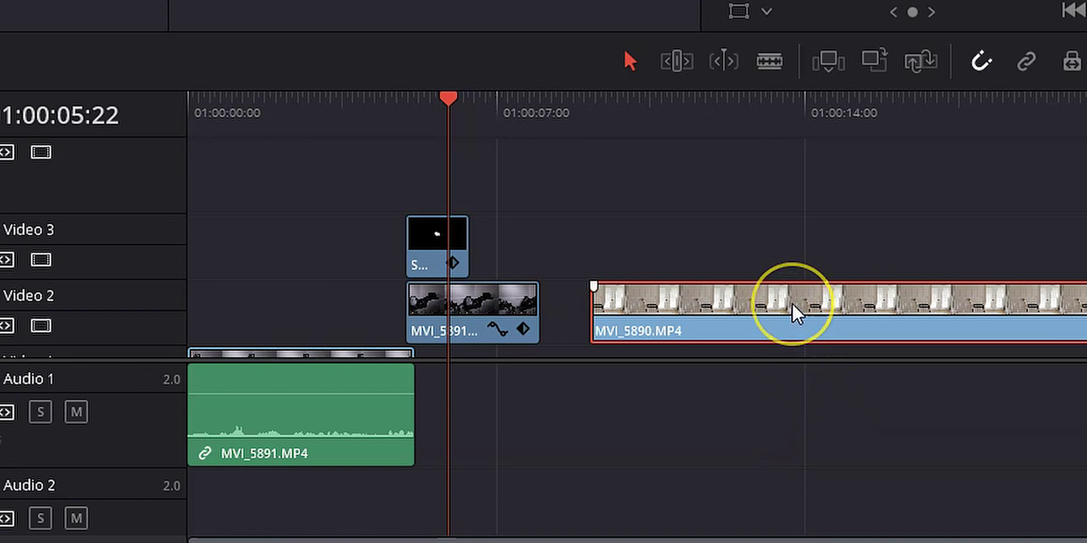
{"action": "left_click_drag", "start_coordinate": [792, 304], "coordinate": [606, 184]}
{"action": "left_click", "coordinate": [550, 127]}
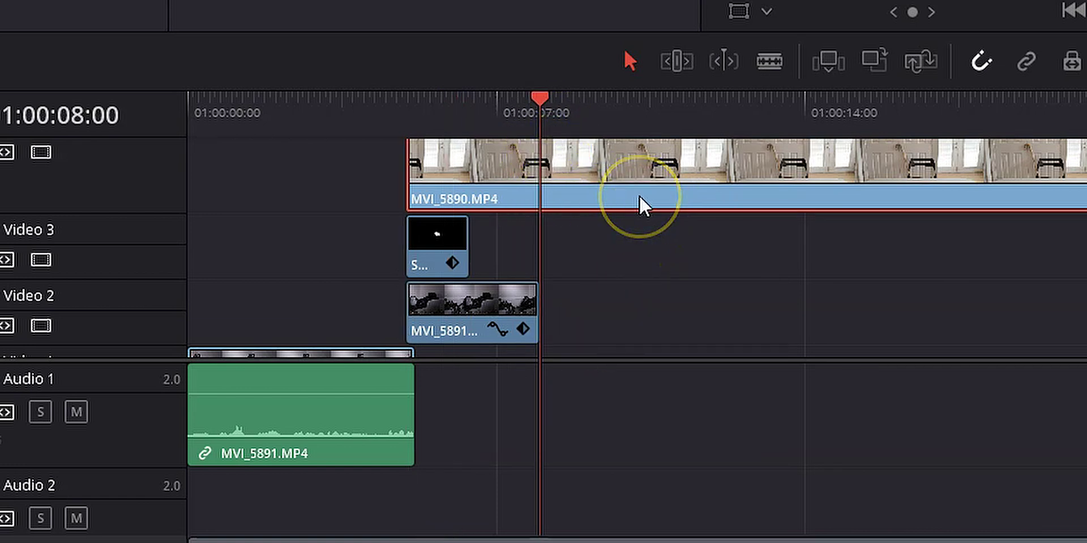
{"action": "key", "text": "ctrl+b"}
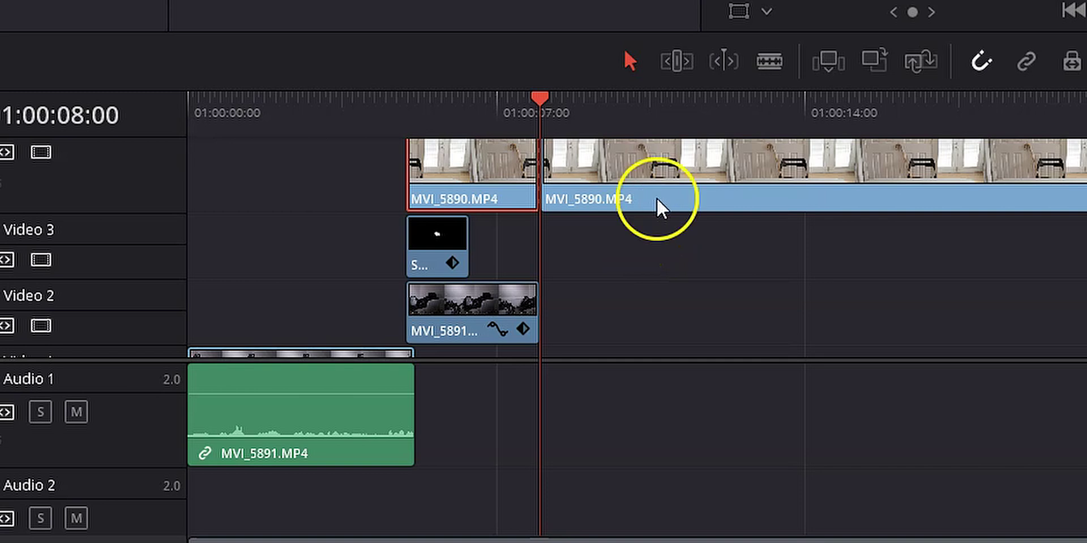
{"action": "left_click", "coordinate": [655, 198]}
{"action": "left_click_drag", "start_coordinate": [654, 191], "coordinate": [620, 287]}
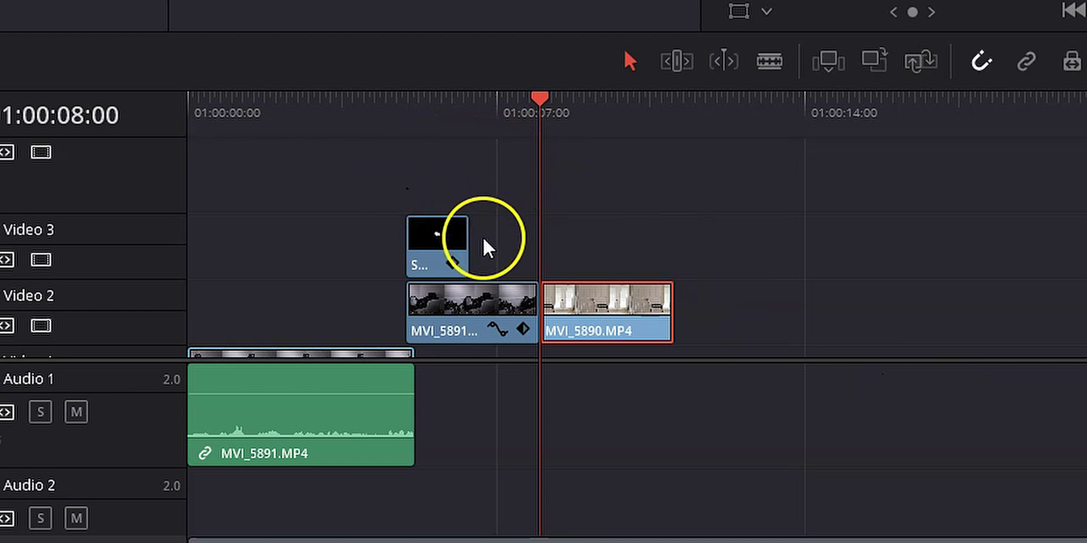
Step: Duplicate the shockwave smoke clip further right on Video 3
{"action": "mouse_move", "coordinate": [448, 238]}
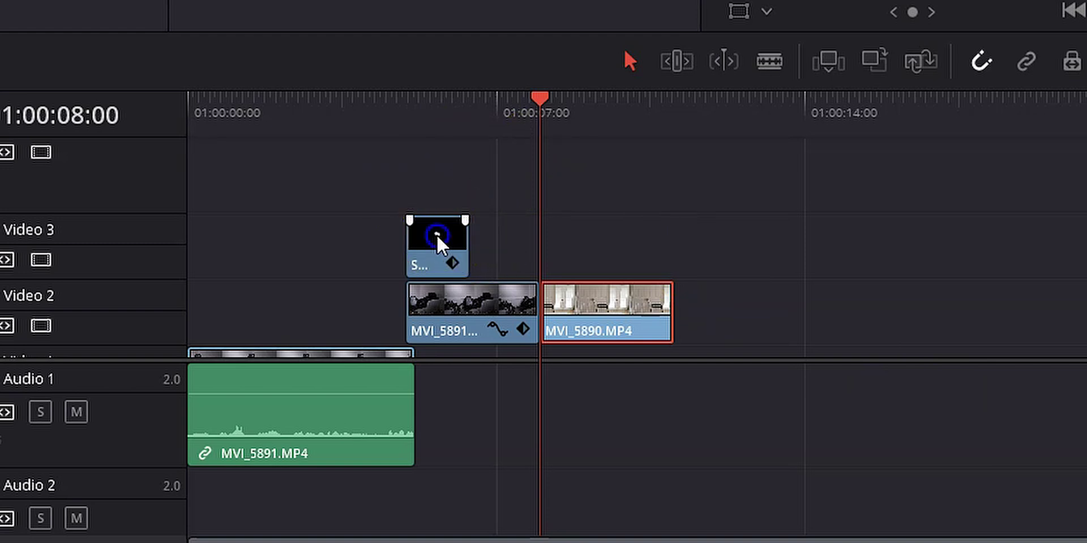
{"action": "left_click", "coordinate": [437, 235]}
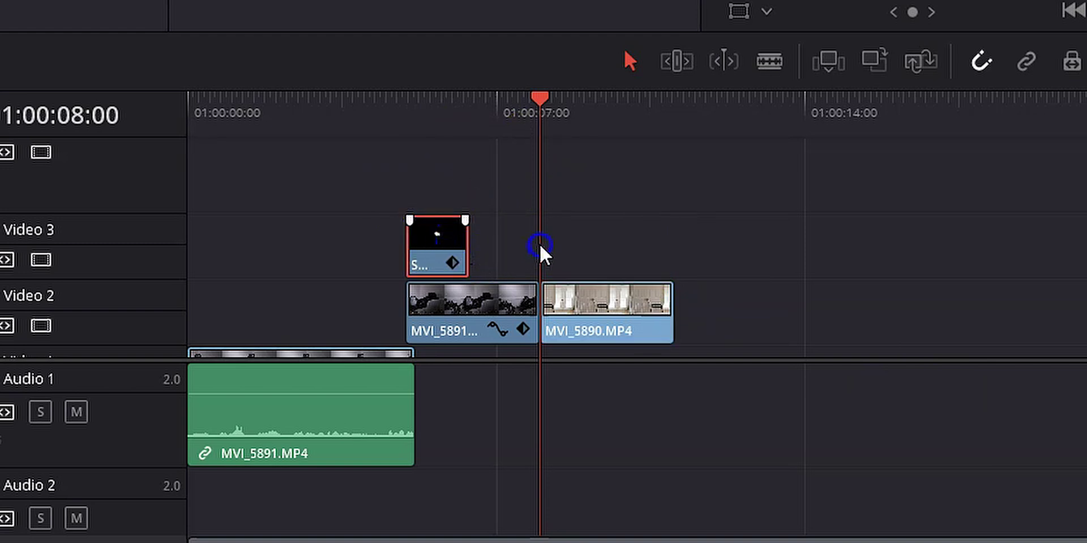
{"action": "left_click_drag", "start_coordinate": [438, 249], "coordinate": [648, 251]}
Step: Move the talking MVI_5890 video and audio to start at 01:00:10:20
{"action": "scroll", "coordinate": [656, 227], "scroll_direction": "down", "scroll_amount": 2}
{"action": "left_click_drag", "start_coordinate": [610, 106], "coordinate": [672, 105]}
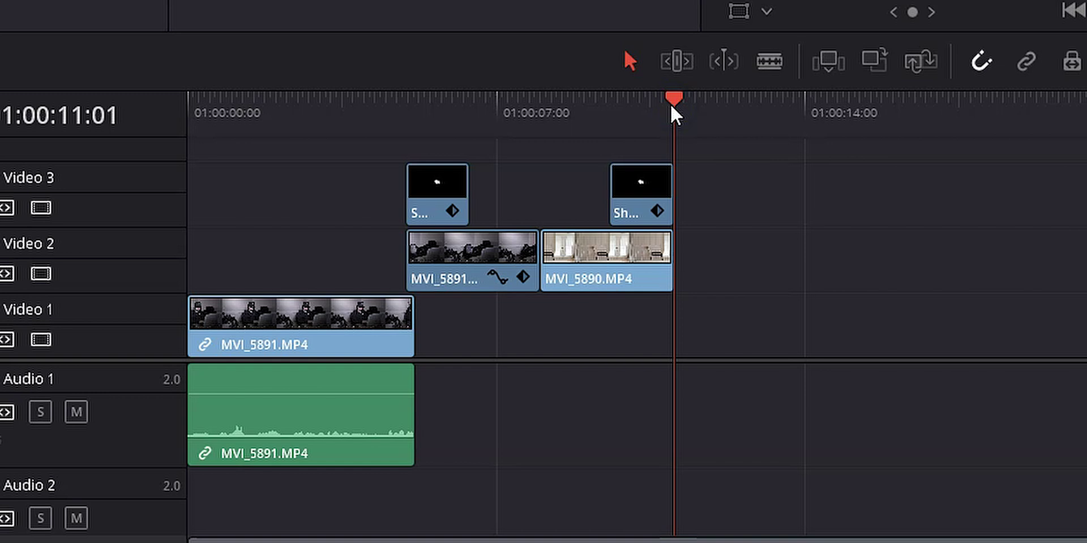
{"action": "key", "text": "Left"}
{"action": "key", "text": "Left"}
{"action": "key", "text": "Left"}
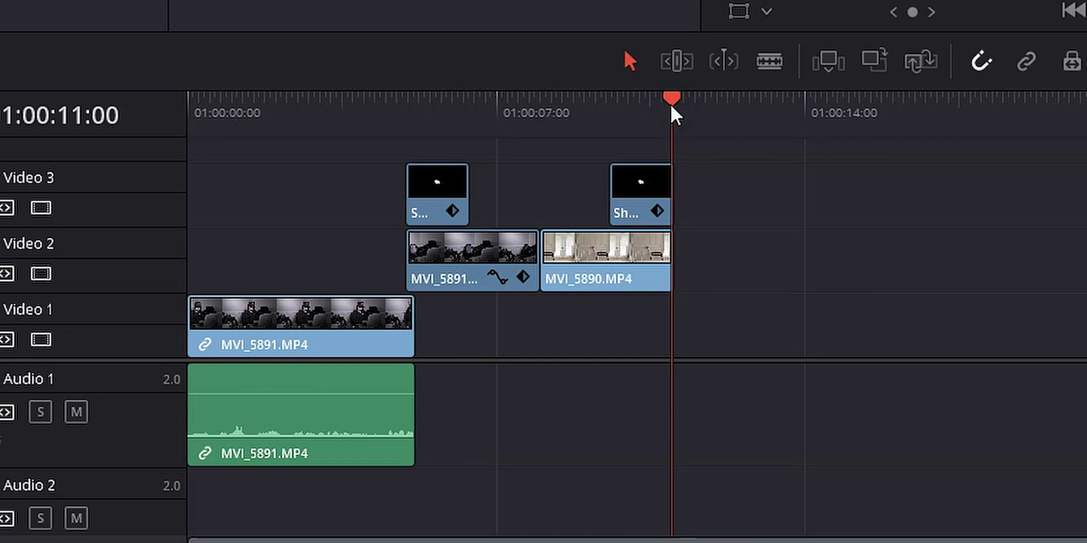
{"action": "key", "text": "Left"}
{"action": "key", "text": "Left"}
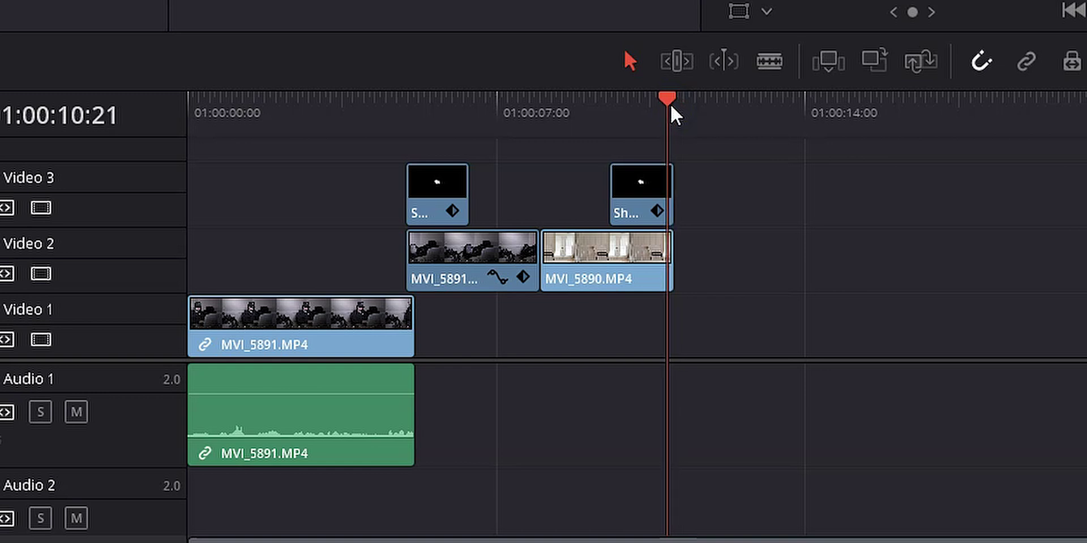
{"action": "left_click", "coordinate": [865, 309]}
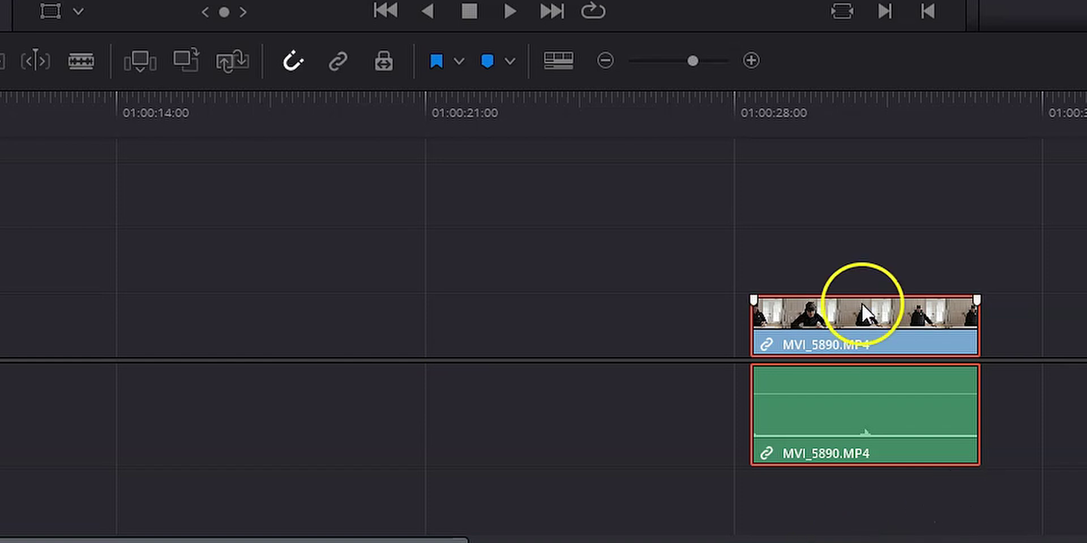
{"action": "left_click_drag", "start_coordinate": [823, 249], "coordinate": [941, 444]}
{"action": "left_click_drag", "start_coordinate": [881, 330], "coordinate": [535, 325]}
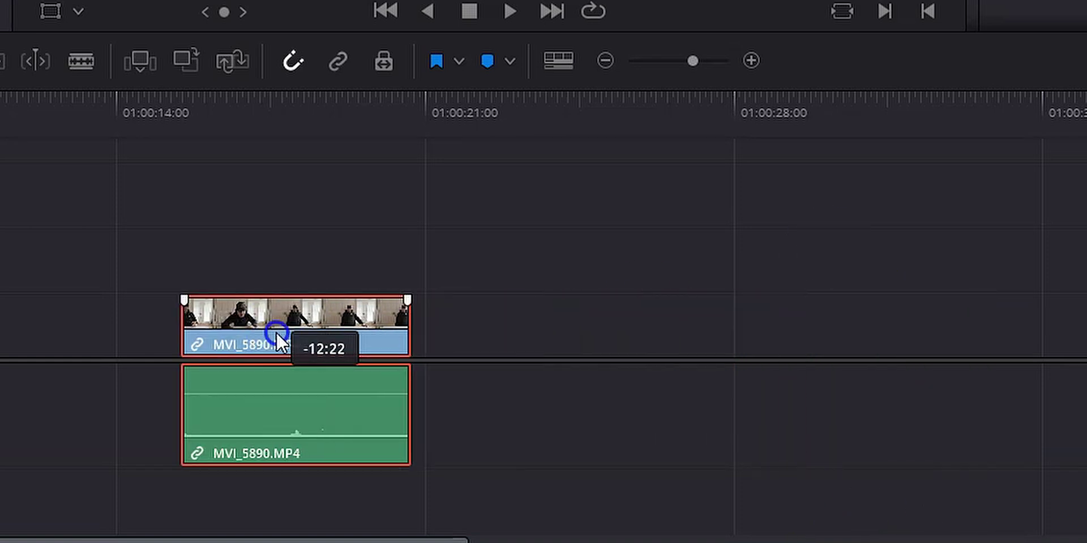
{"action": "left_click_drag", "start_coordinate": [278, 339], "coordinate": [112, 339]}
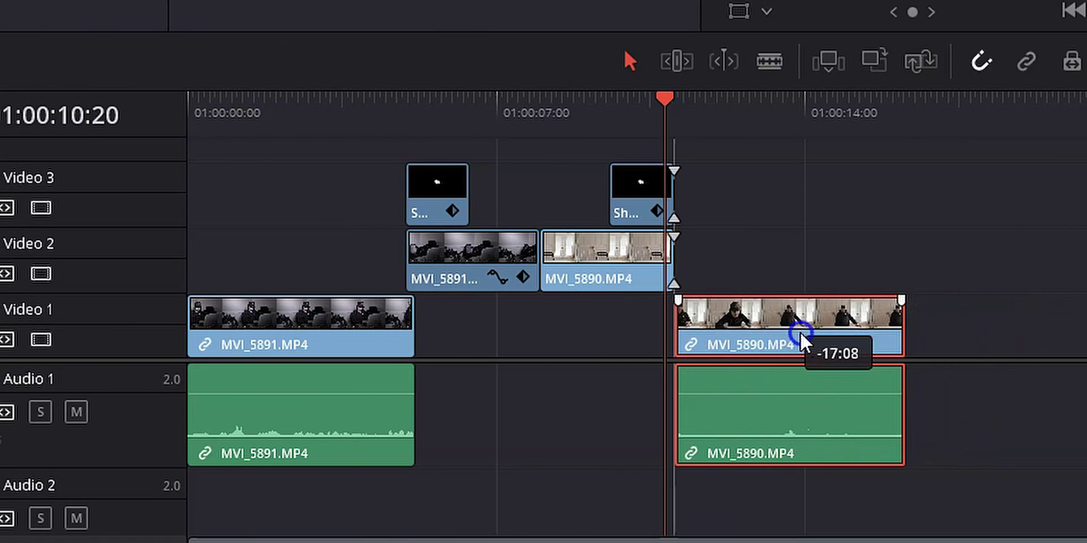
{"action": "left_click_drag", "start_coordinate": [800, 340], "coordinate": [777, 328]}
{"action": "left_click", "coordinate": [637, 271]}
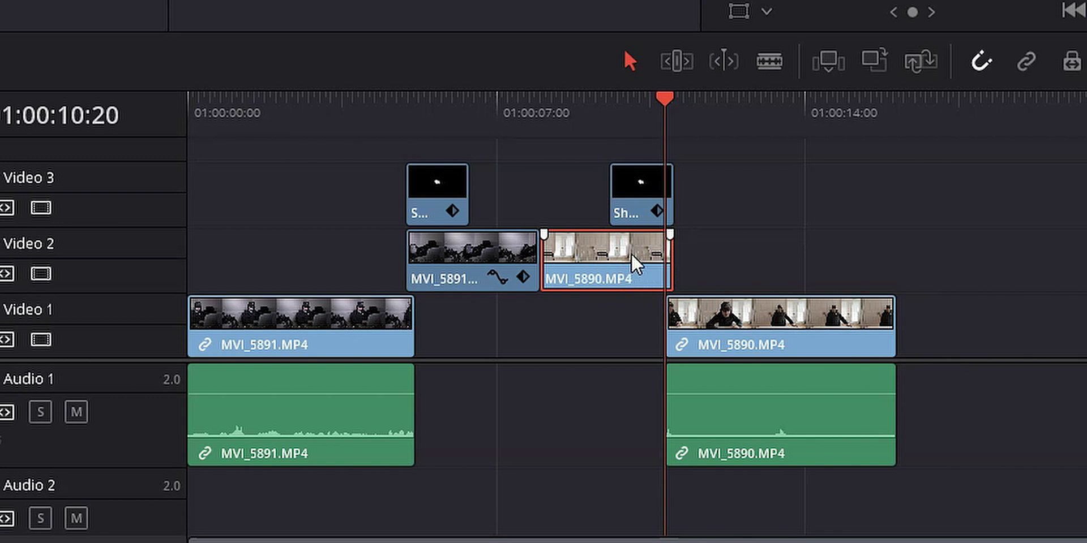
{"action": "left_click", "coordinate": [776, 263]}
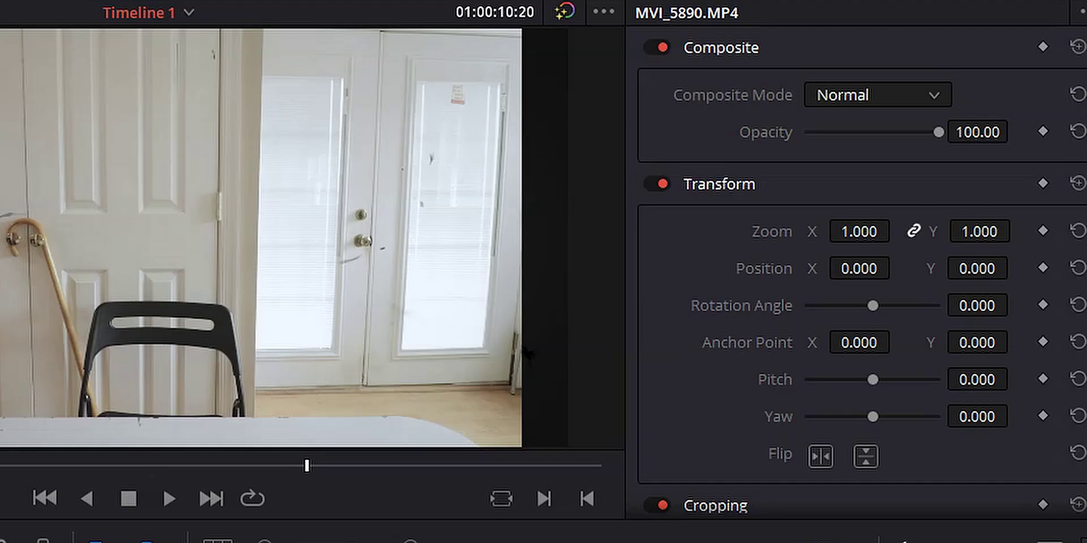
Step: Keyframe the V2 MVI_5890 clip's opacity from 100 at 01:00:10:20 down to 0 at 01:00:11:00
{"action": "left_click", "coordinate": [661, 499]}
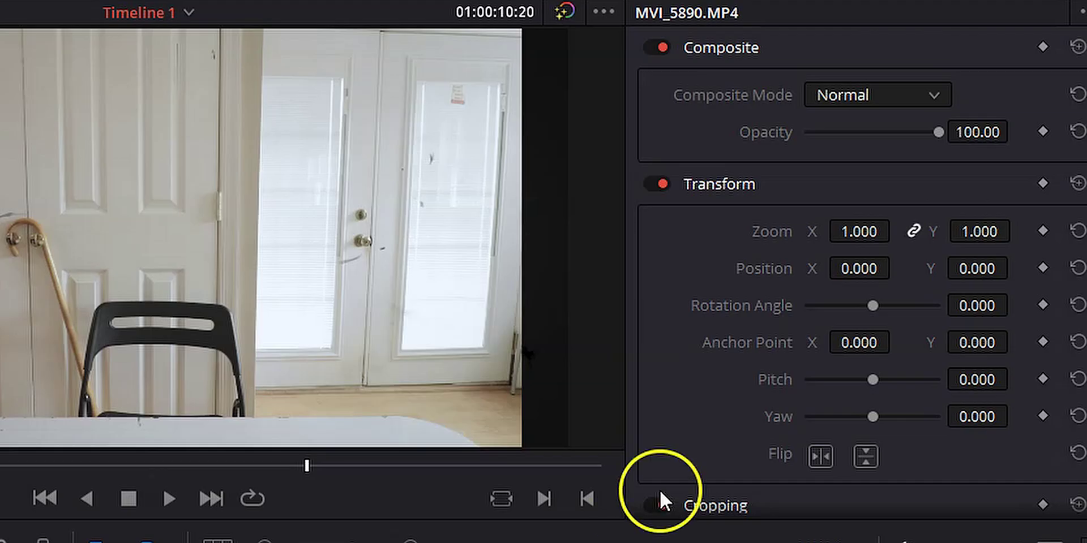
{"action": "left_click", "coordinate": [1043, 131]}
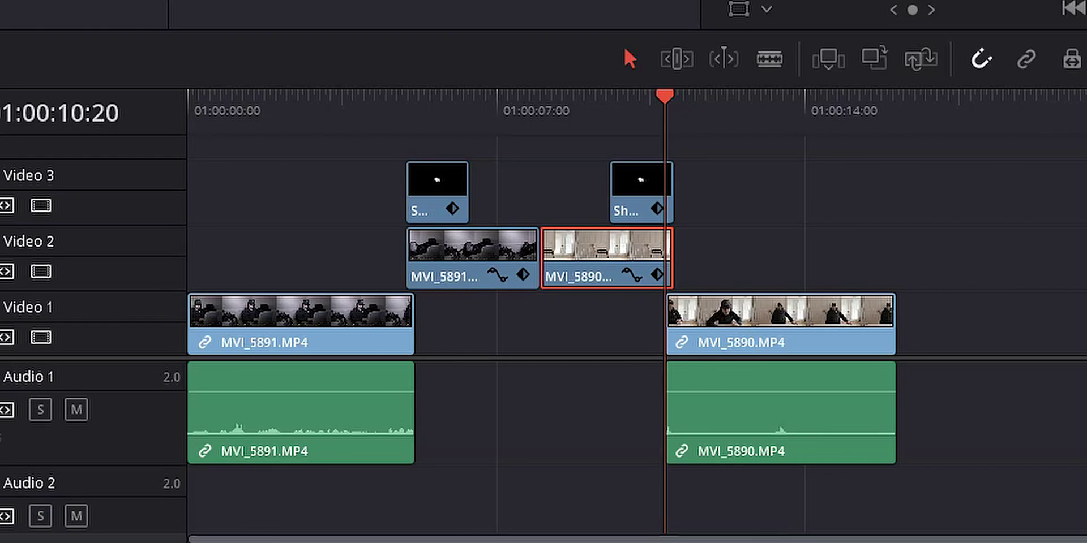
{"action": "key", "text": "Right"}
{"action": "key", "text": "Right"}
{"action": "key", "text": "Right"}
{"action": "key", "text": "Right"}
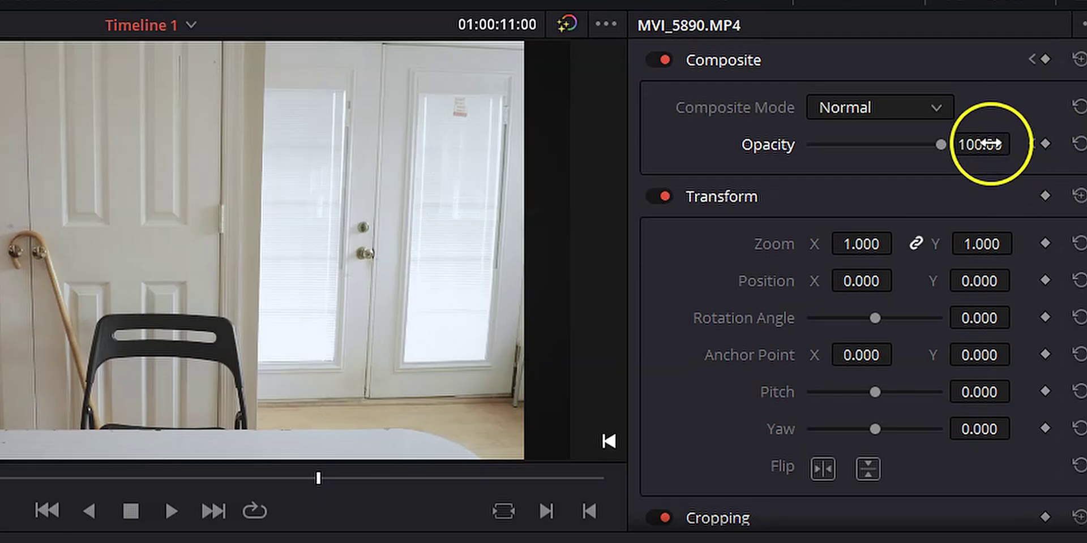
{"action": "left_click", "coordinate": [990, 143]}
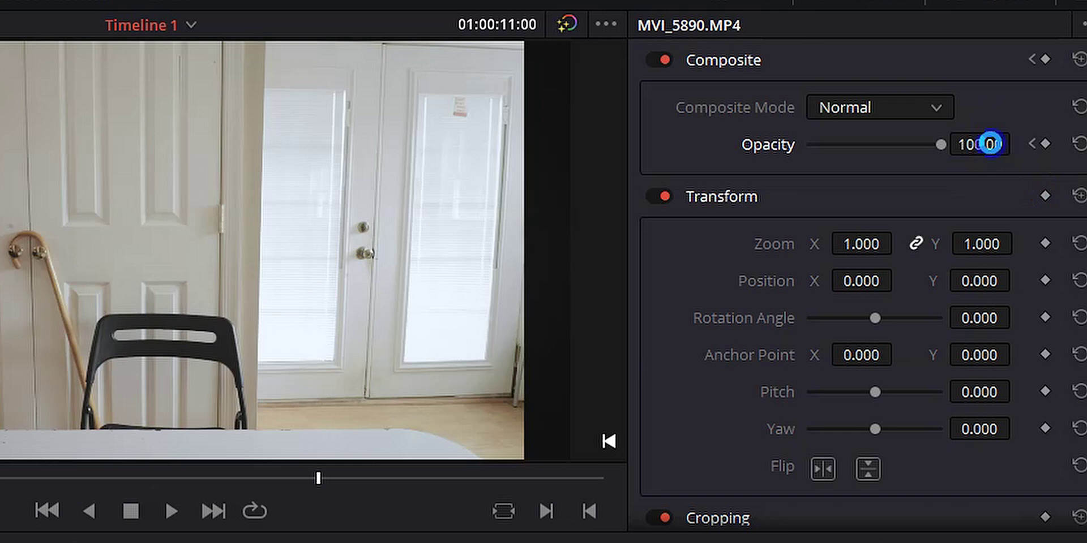
{"action": "type", "text": "0"}
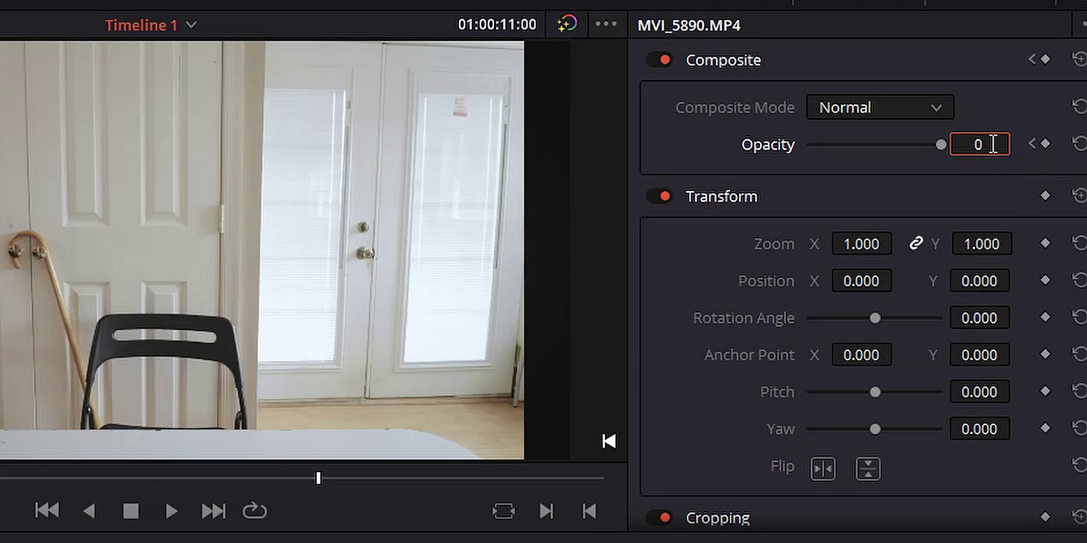
{"action": "left_click", "coordinate": [989, 143]}
{"action": "key", "text": "Return"}
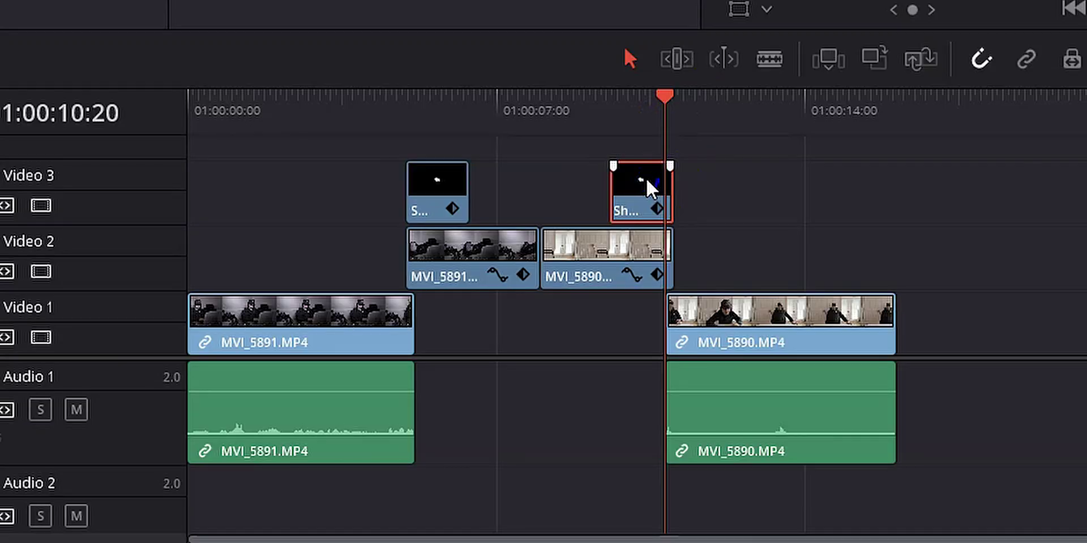
Step: Snap the second Video 3 smoke clip to the playhead, zoom it to 3.000, and nudge it slightly later
{"action": "left_click_drag", "start_coordinate": [646, 177], "coordinate": [694, 184]}
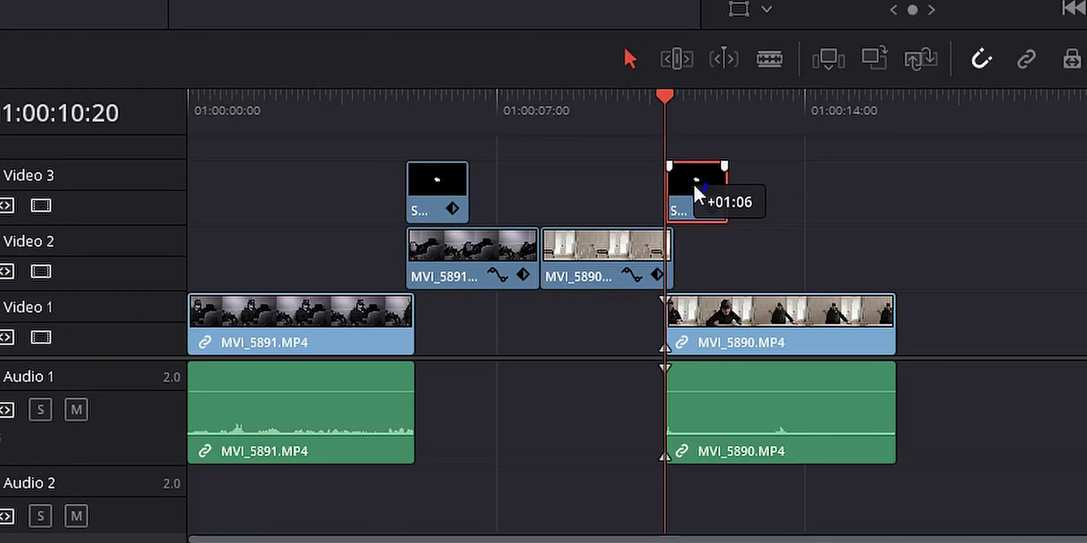
{"action": "left_click_drag", "start_coordinate": [694, 184], "coordinate": [693, 184]}
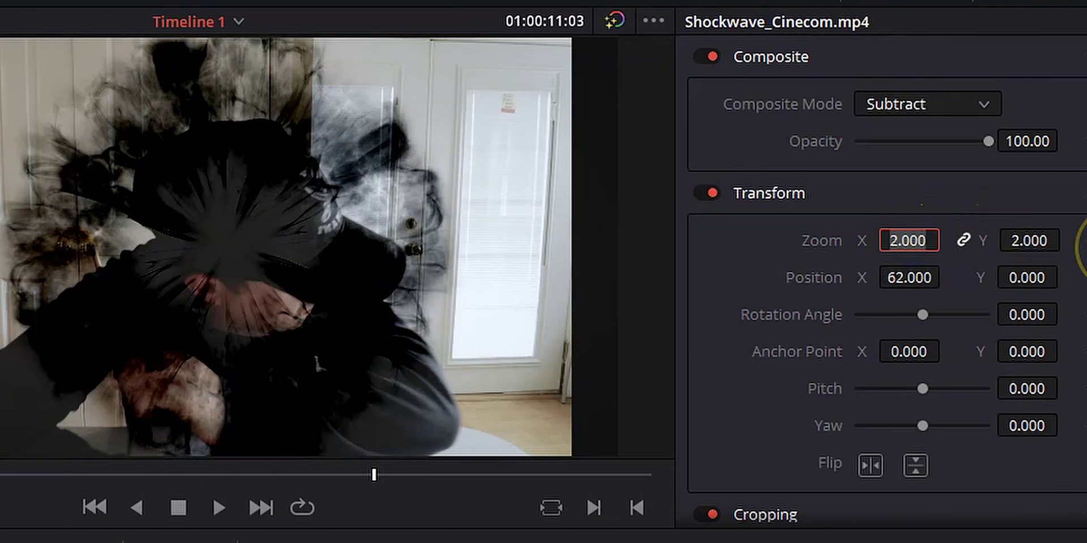
{"action": "type", "text": "3"}
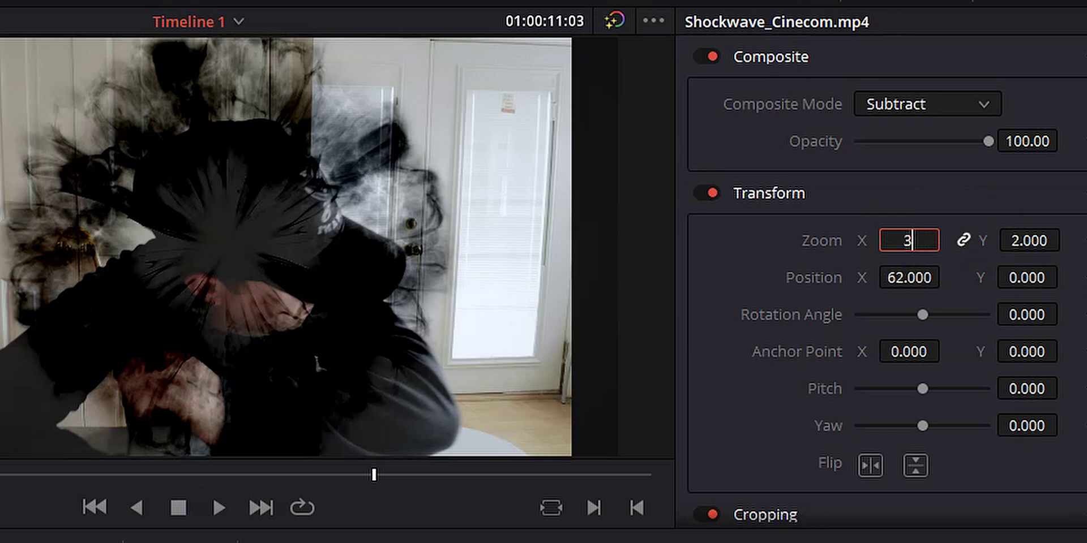
{"action": "key", "text": "Return"}
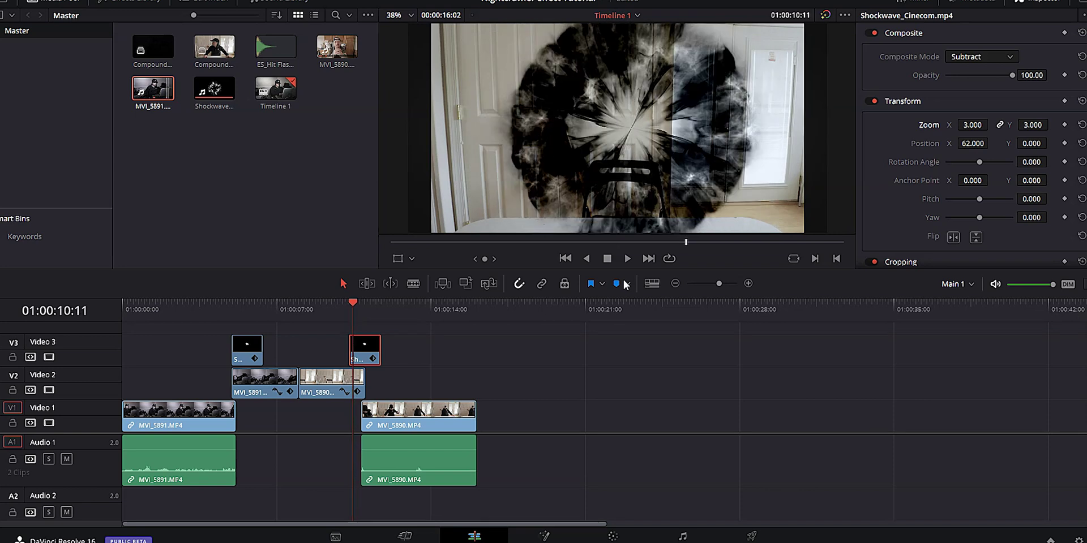
{"action": "left_click", "coordinate": [363, 306]}
{"action": "mouse_move", "coordinate": [376, 342]}
{"action": "left_mouse_down"}
{"action": "mouse_move", "coordinate": [413, 342]}
{"action": "mouse_move", "coordinate": [375, 340]}
{"action": "left_mouse_up"}
Step: Move the playhead back before the teleport and play the timeline to preview the effect
{"action": "left_click", "coordinate": [334, 310]}
{"action": "key", "text": "space"}
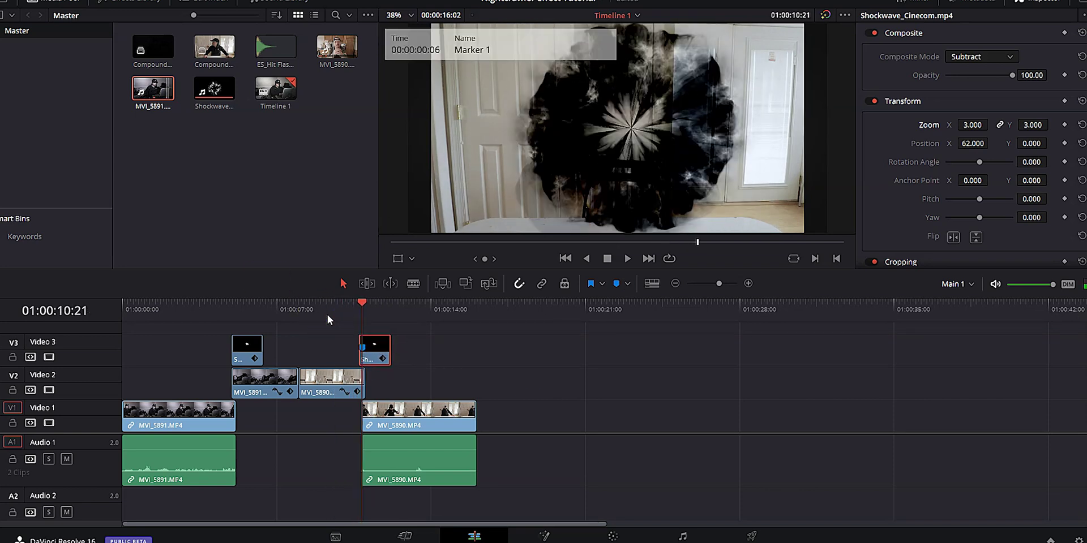